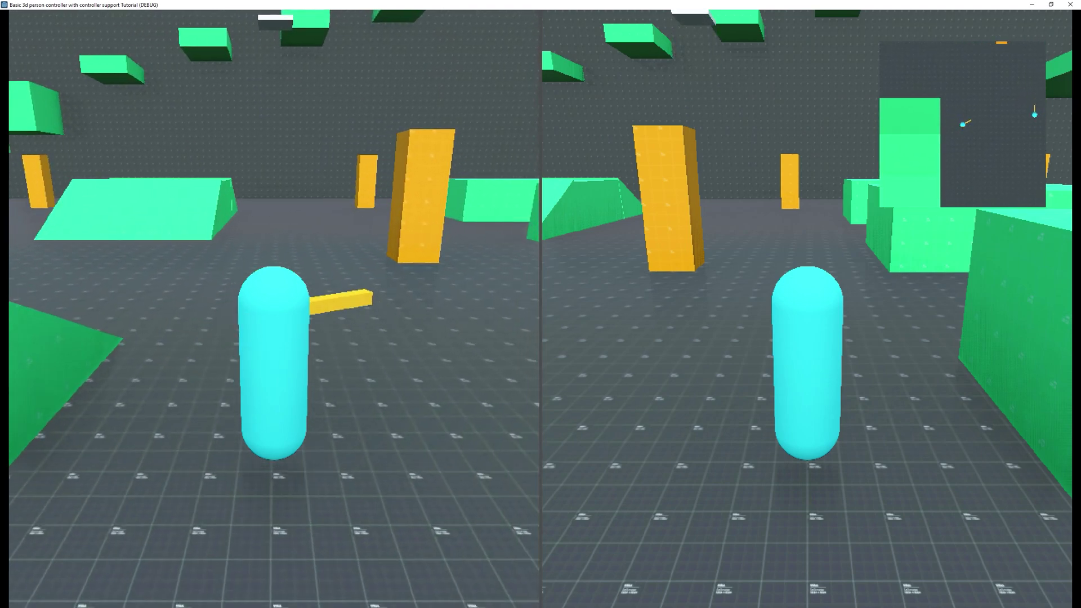
Move the first player around the level in the split-screen game to check both camera views and the minimap.
key("w")
key("a")
key("s")
key("d")
key("w")
key("a")
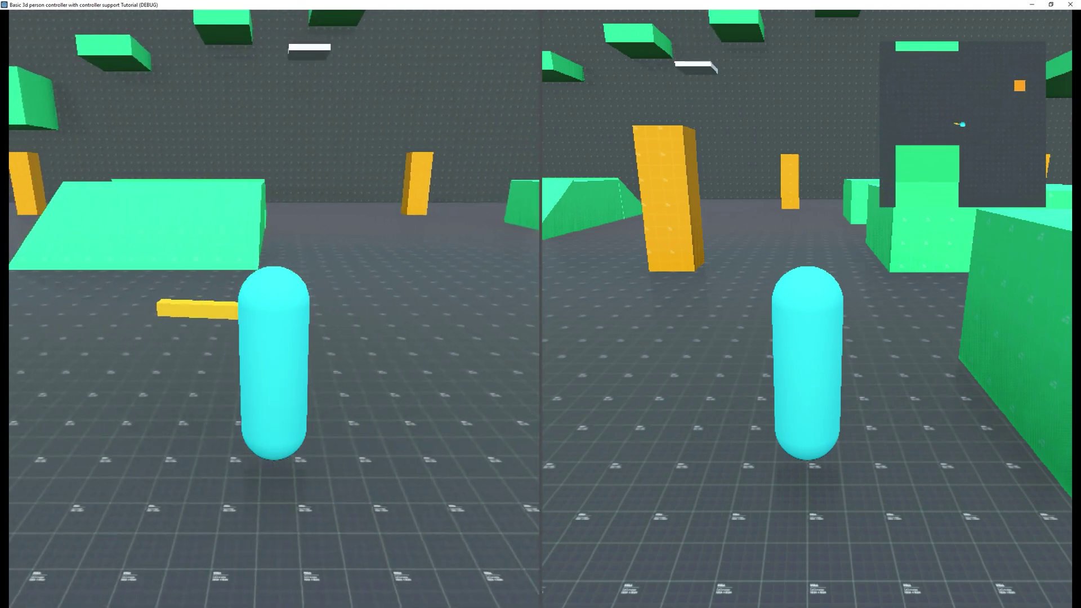
key("w")
key("d")
key("s")
key("a")
key("w")
key("d")
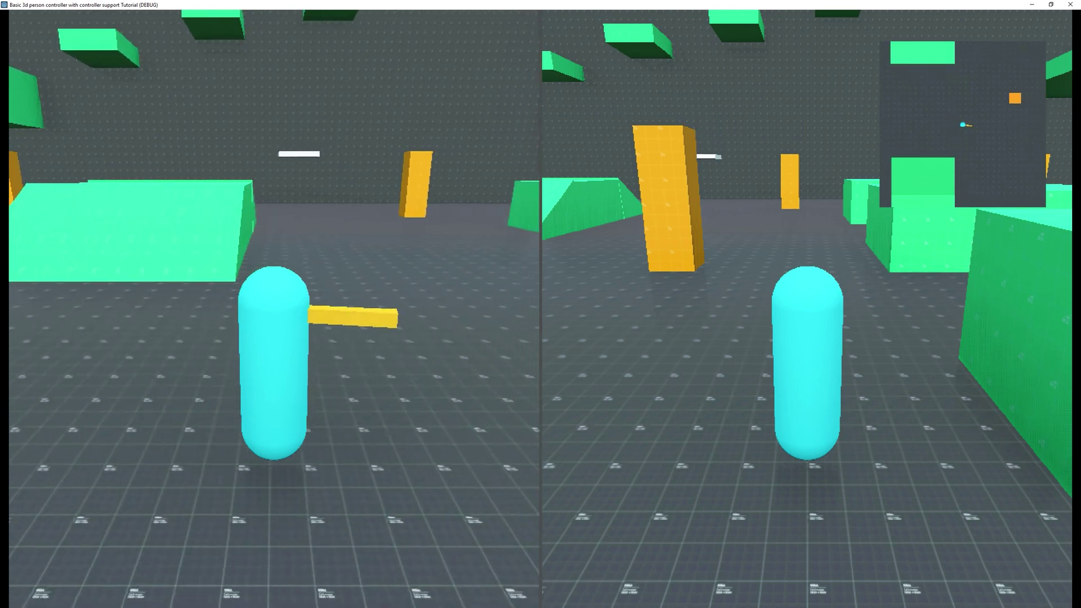
key("a")
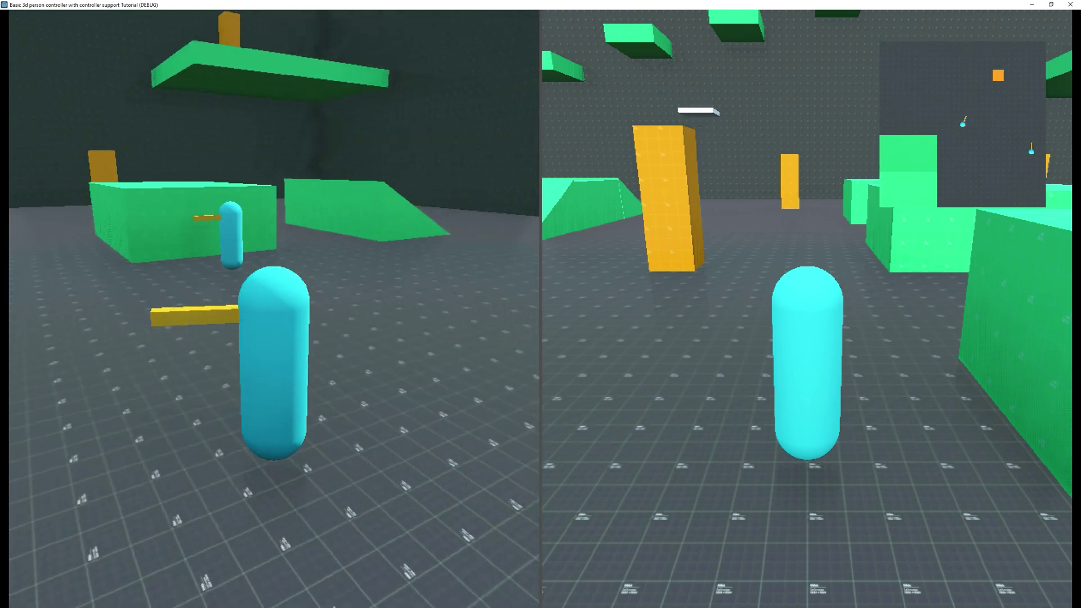
key("d")
key("a")
key("w")
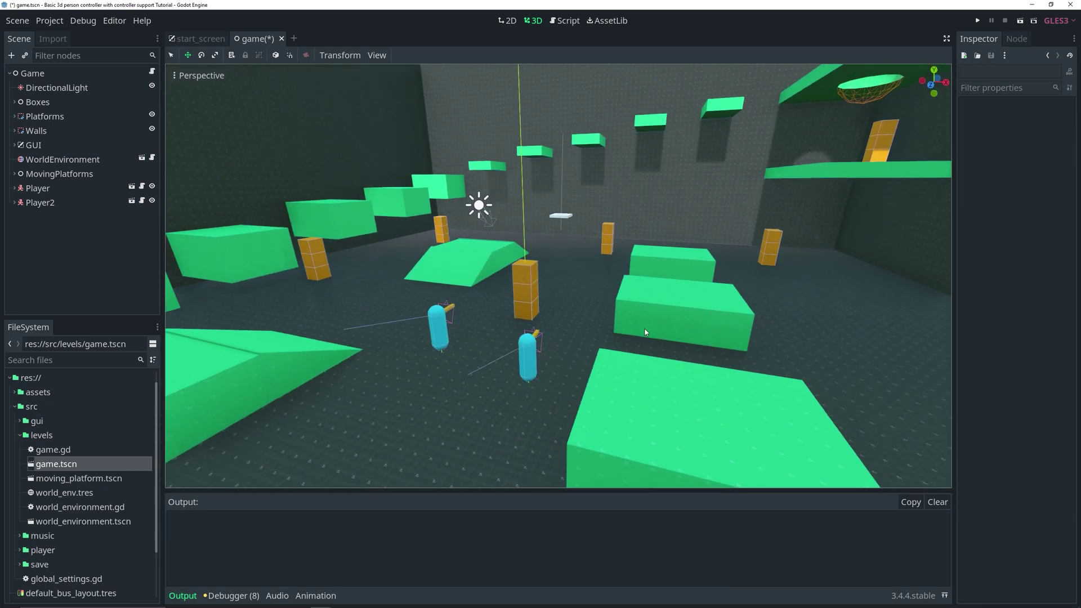
Play-test the current game scene by moving the player around the level, and quit the running game.
scroll(598, 333, "down", 3)
middle_click_drag(599, 333, 632, 343)
scroll(730, 362, "up", 4)
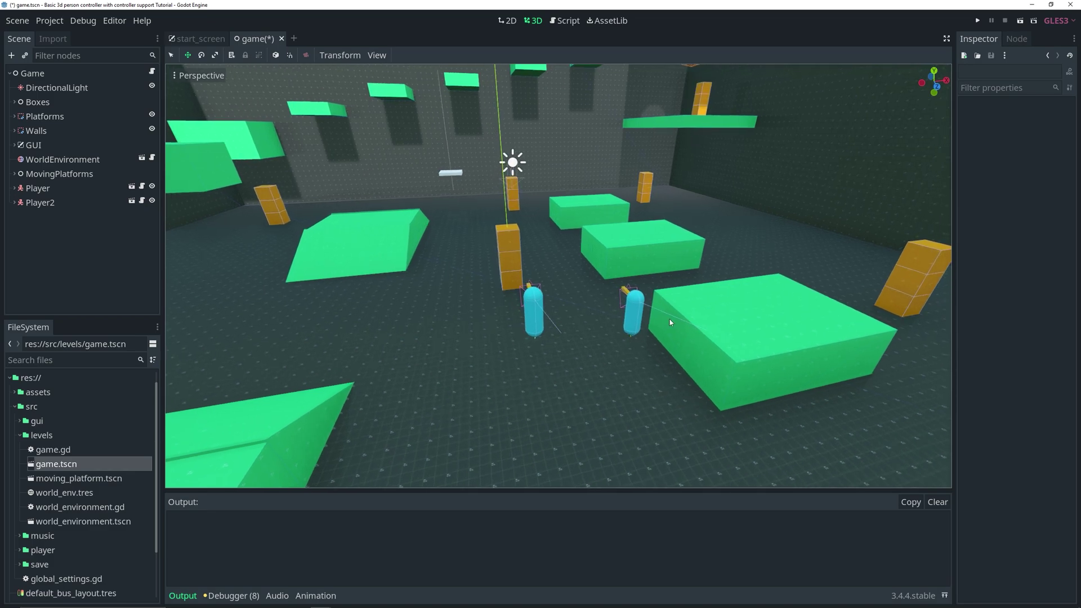
key("F6")
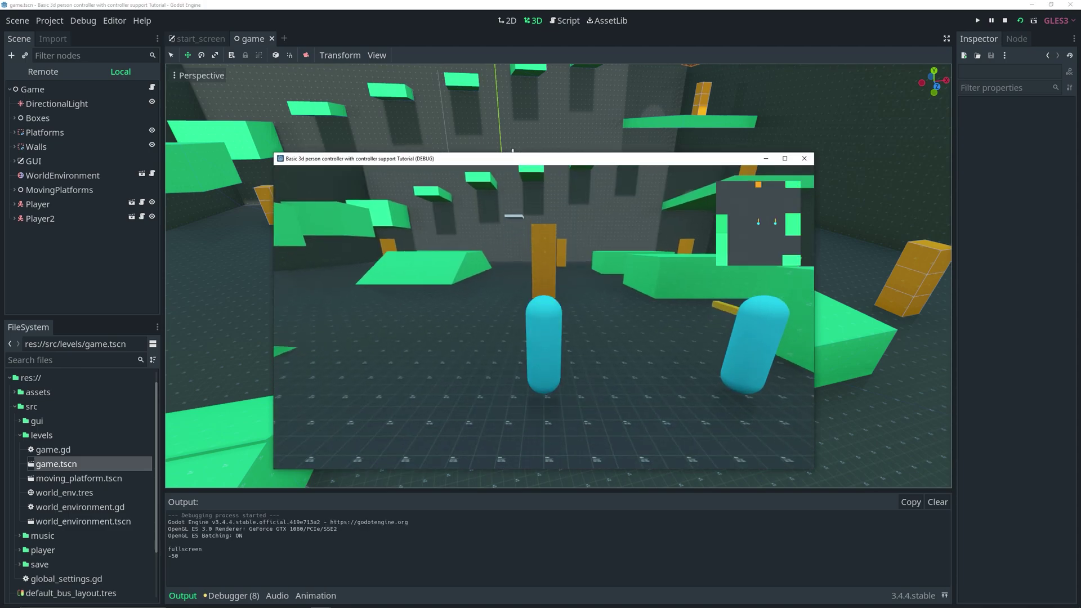
key("d")
key("a")
key("w")
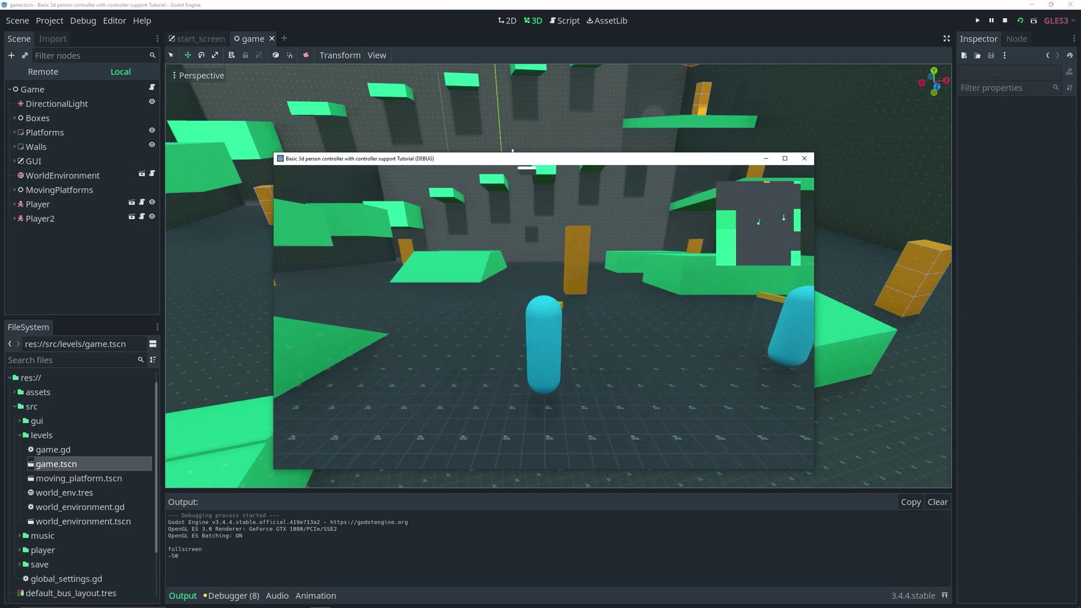
key("s")
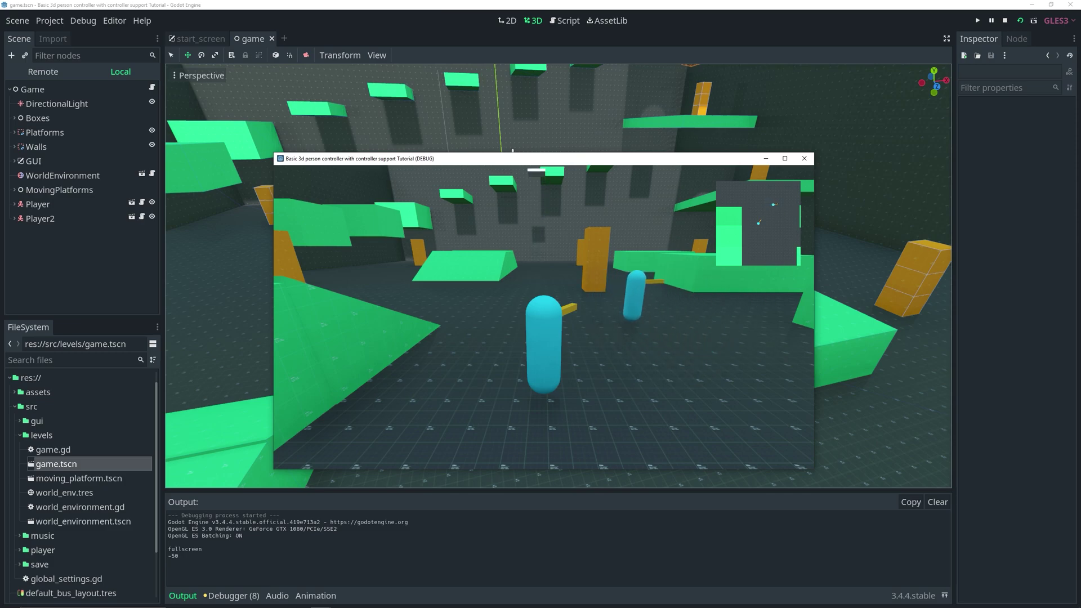
key("Escape")
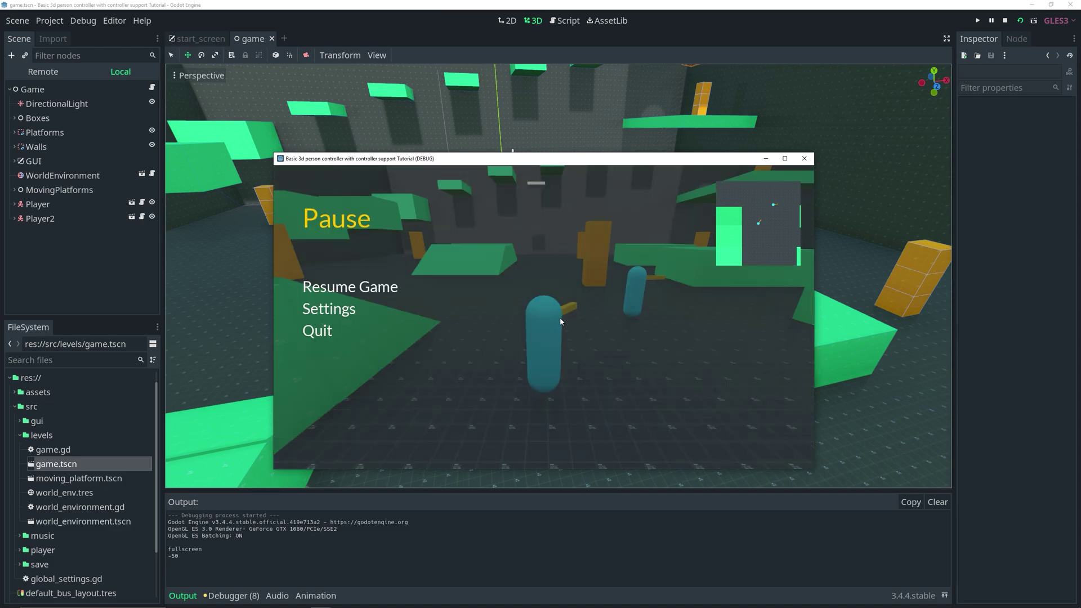
left_click(318, 334)
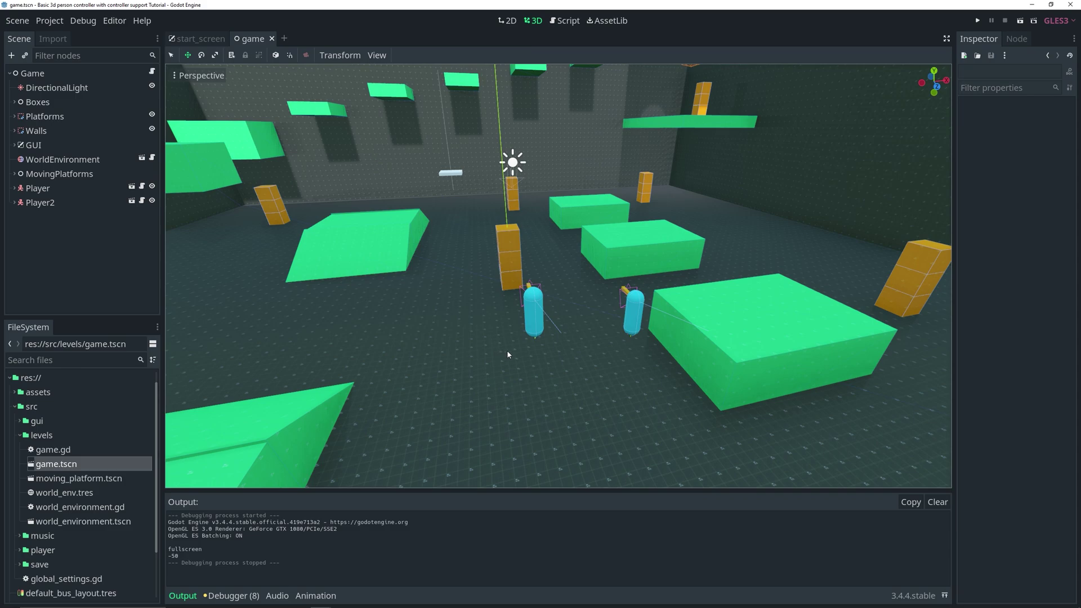
Add a GridContainer node as a child of the root Game node.
middle_click_drag(472, 340, 542, 342)
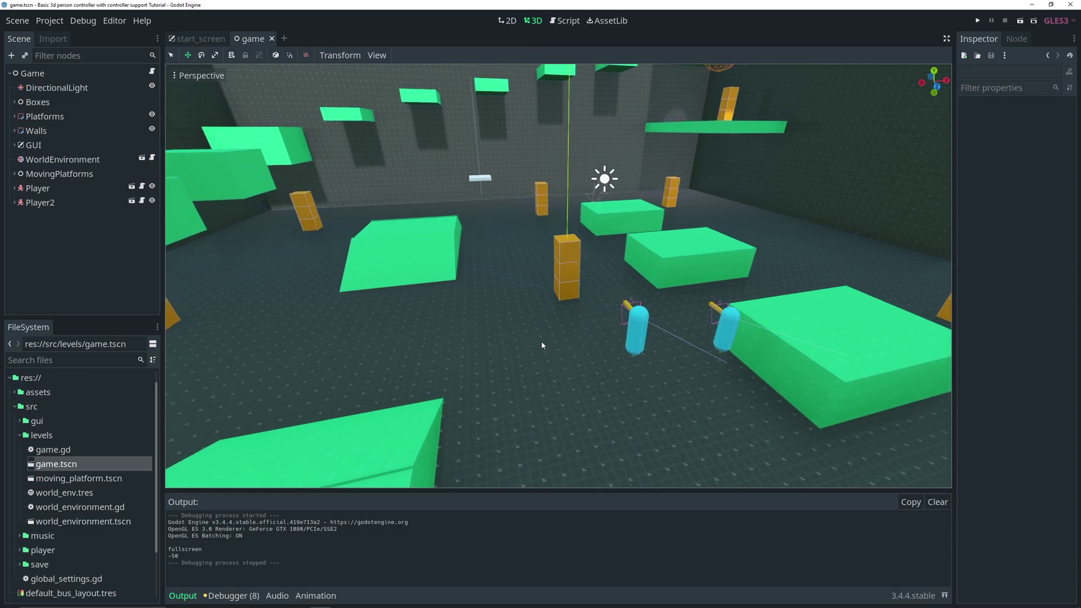
left_click(57, 74)
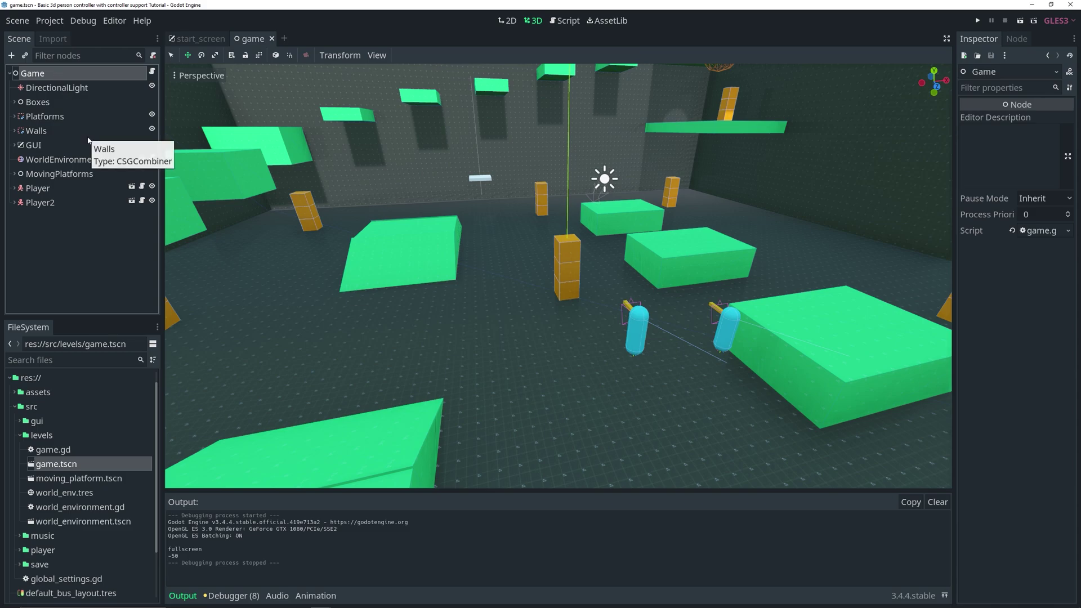
key("ctrl+a")
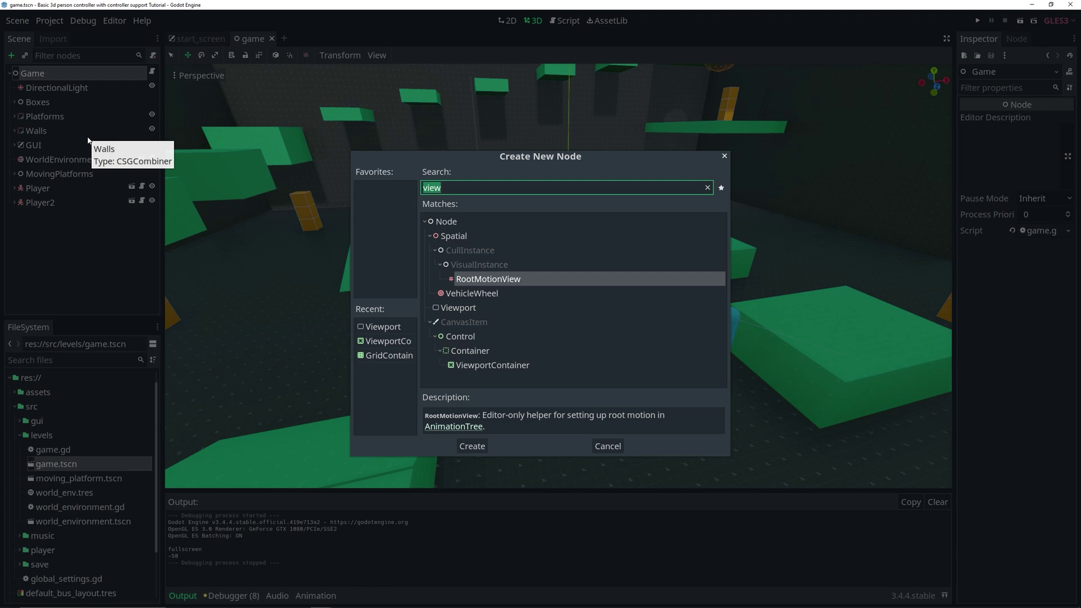
type("grid")
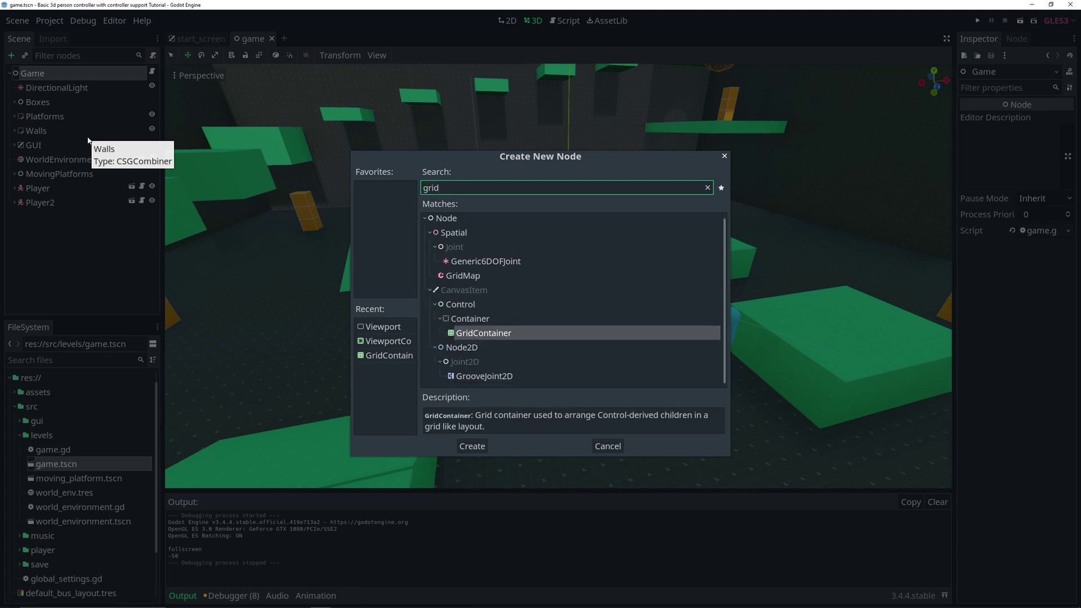
key("Return")
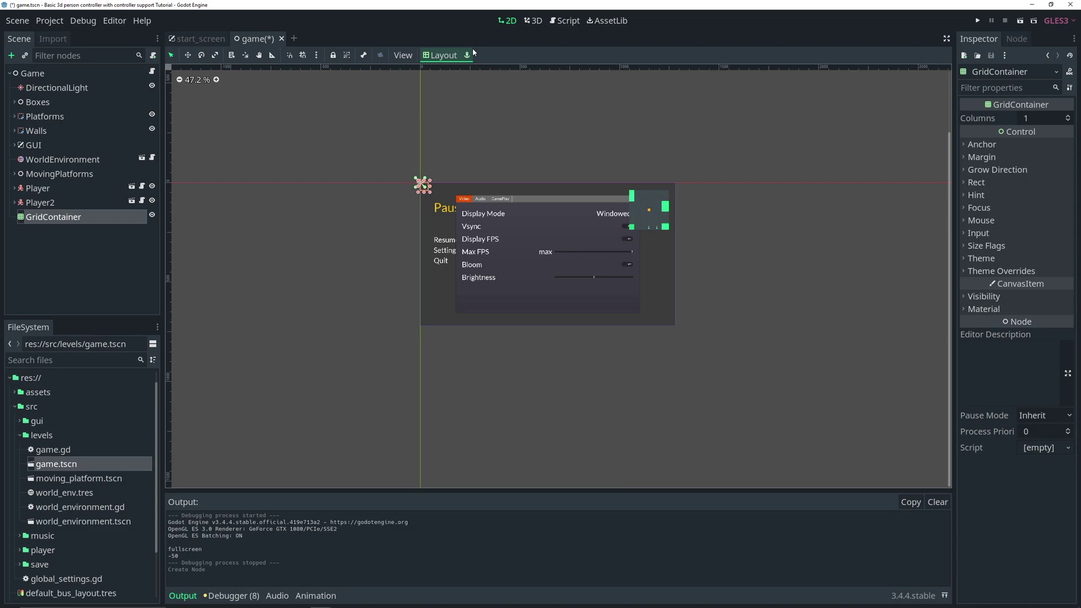
Lay out the GridContainer as Full Rect and set its columns to 2.
left_click(444, 55)
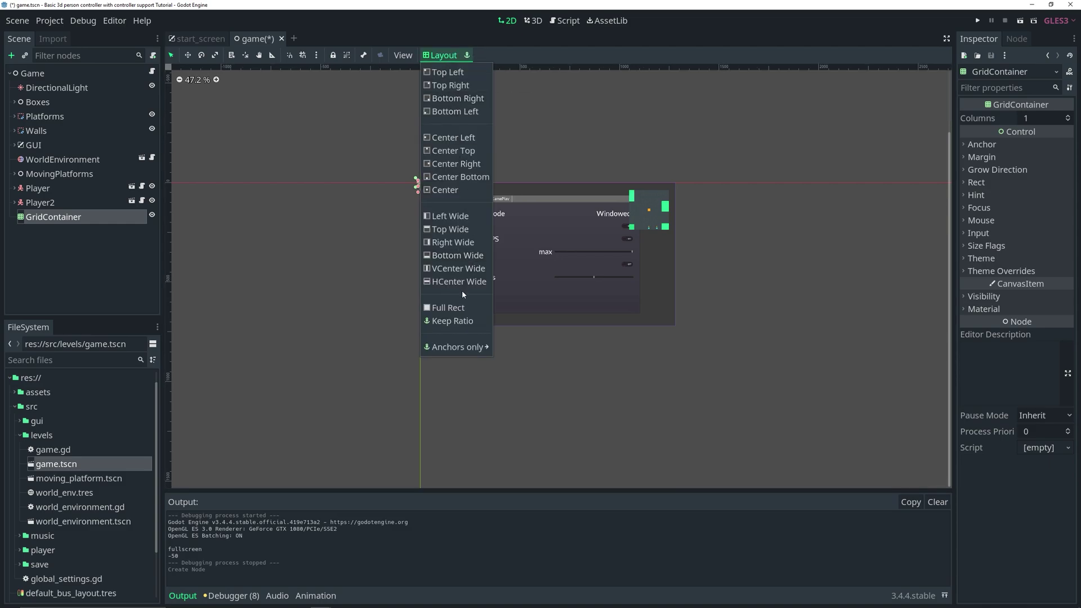
left_click(448, 308)
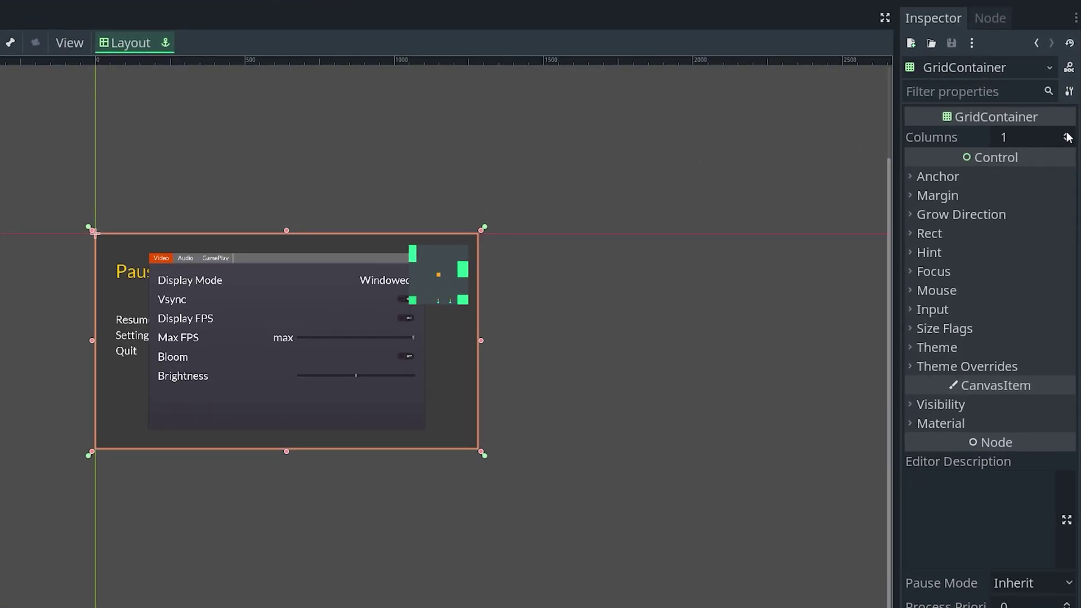
left_click(1065, 134)
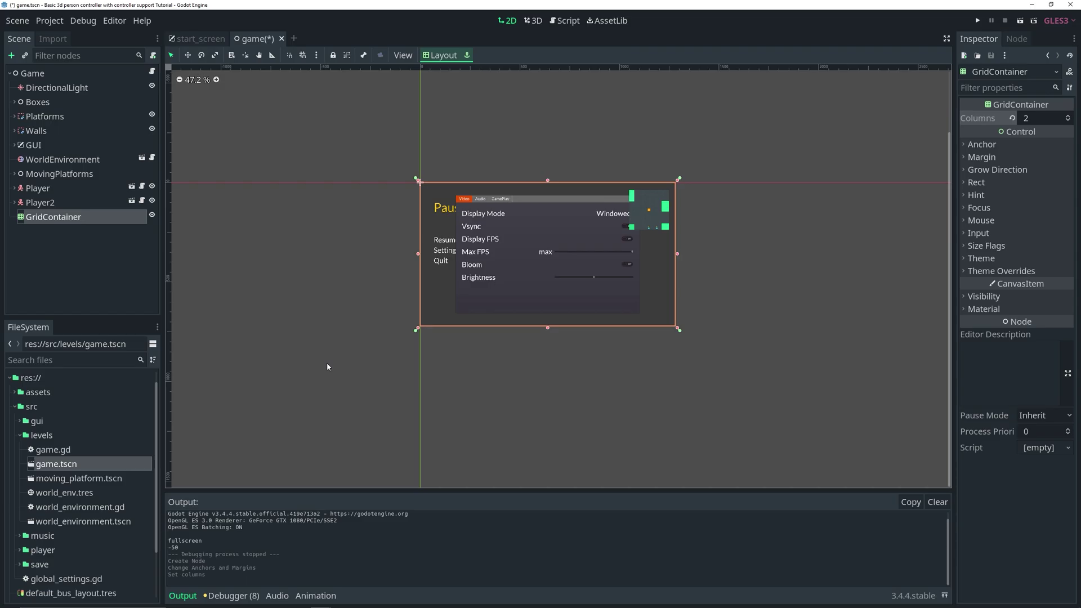
Add a ViewportContainer node as a child of the GridContainer.
key("ctrl+a")
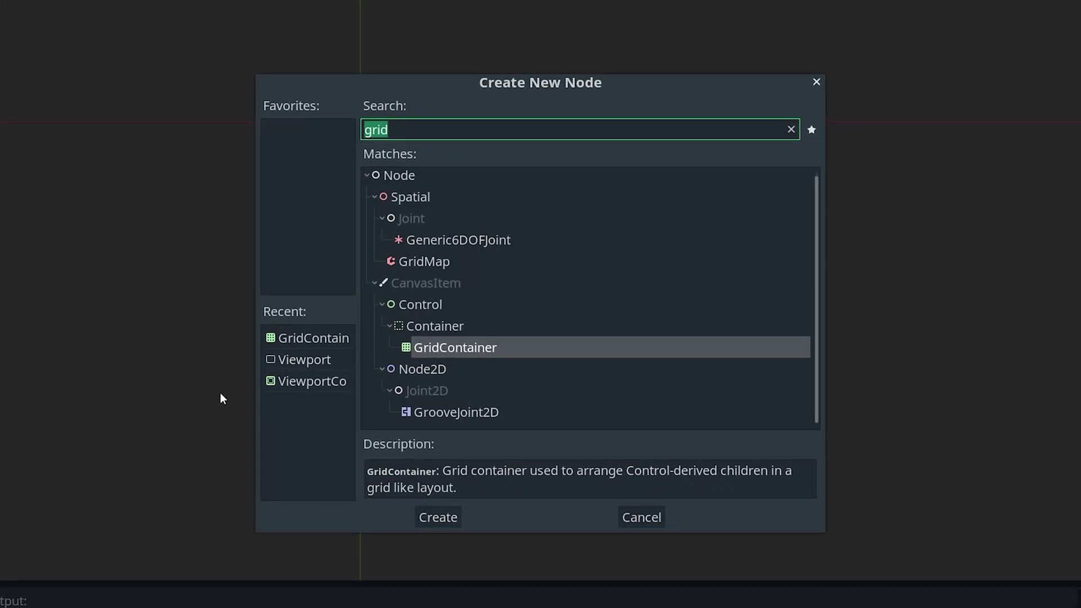
type("view")
left_click(541, 401)
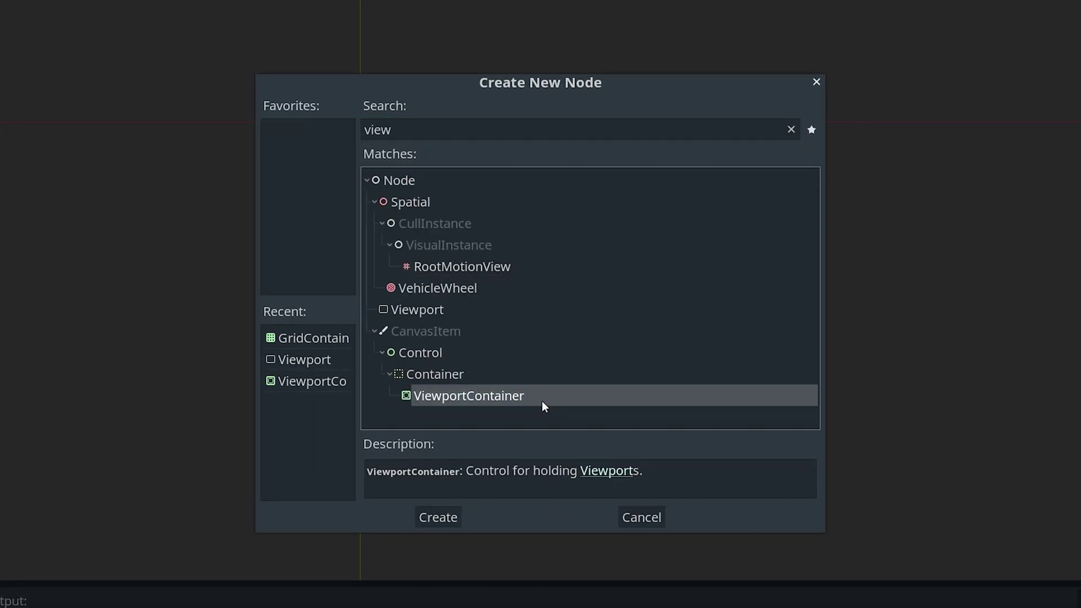
double_click(541, 401)
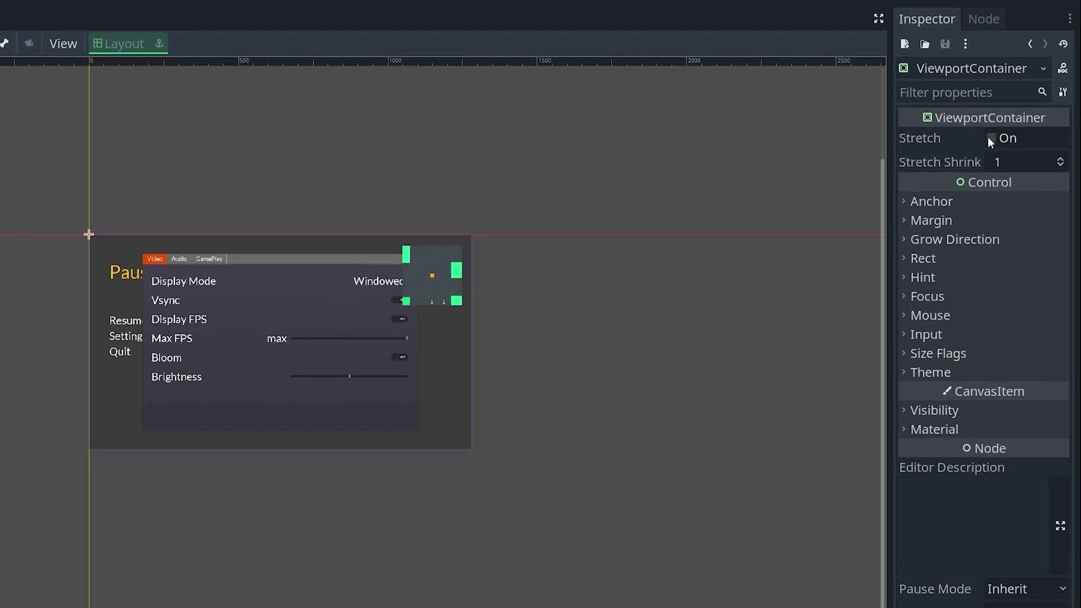
Enable Stretch on the ViewportContainer and turn on Expand in its horizontal and vertical size flags.
left_click(992, 137)
mouse_move(948, 140)
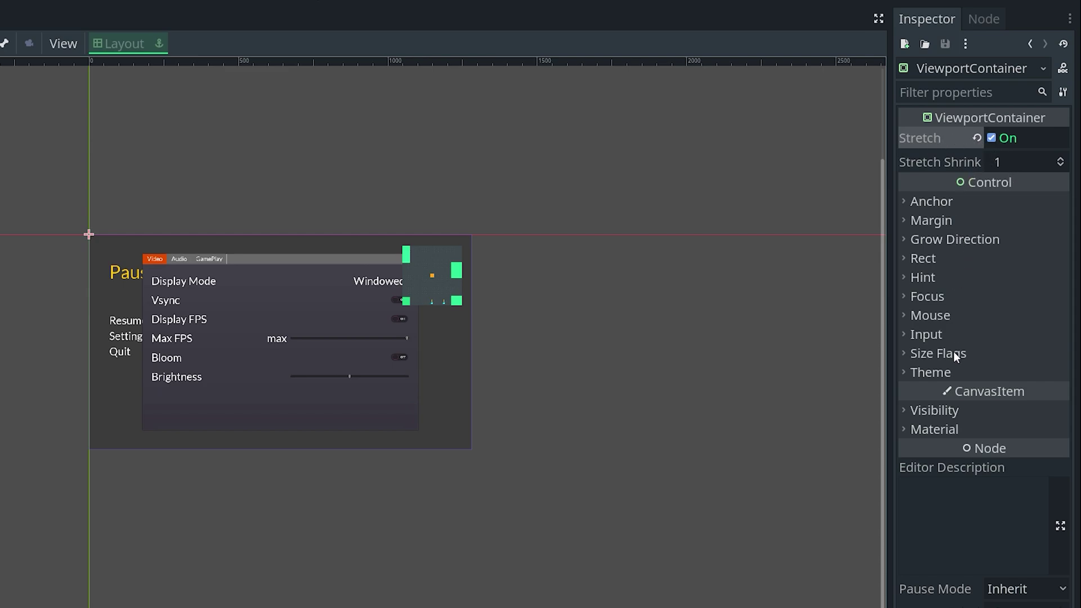
left_click(909, 353)
left_click(909, 353)
left_click(909, 353)
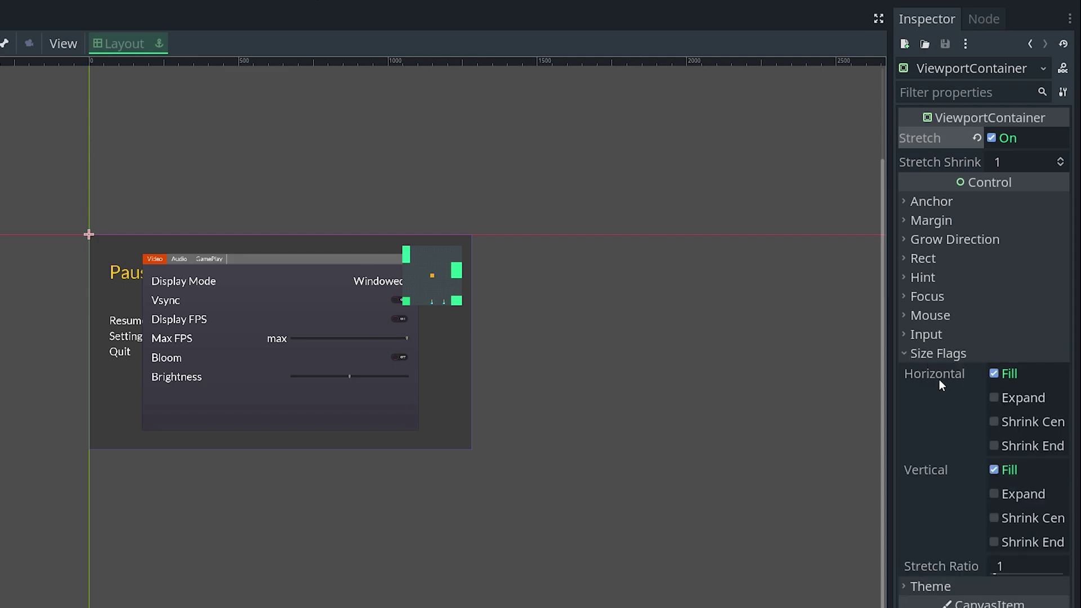
left_click(993, 398)
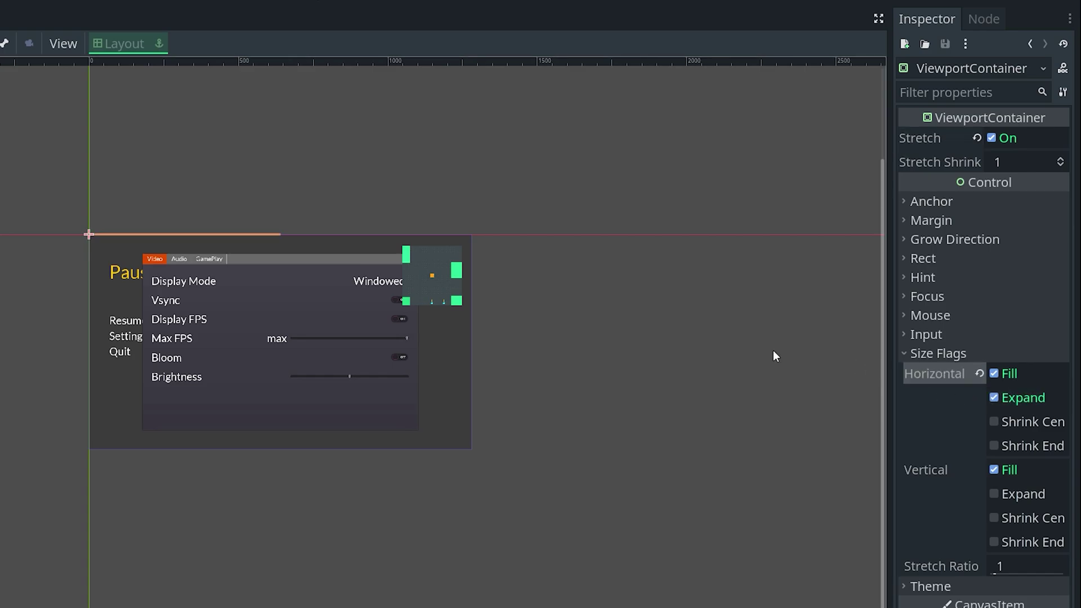
scroll(218, 241, "up", 2)
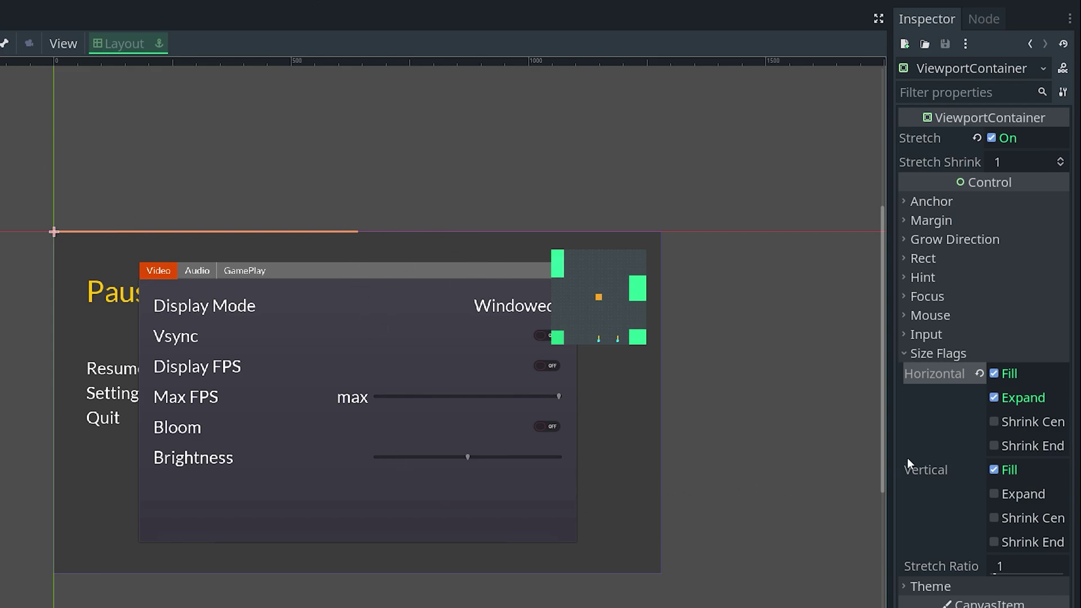
left_click(994, 494)
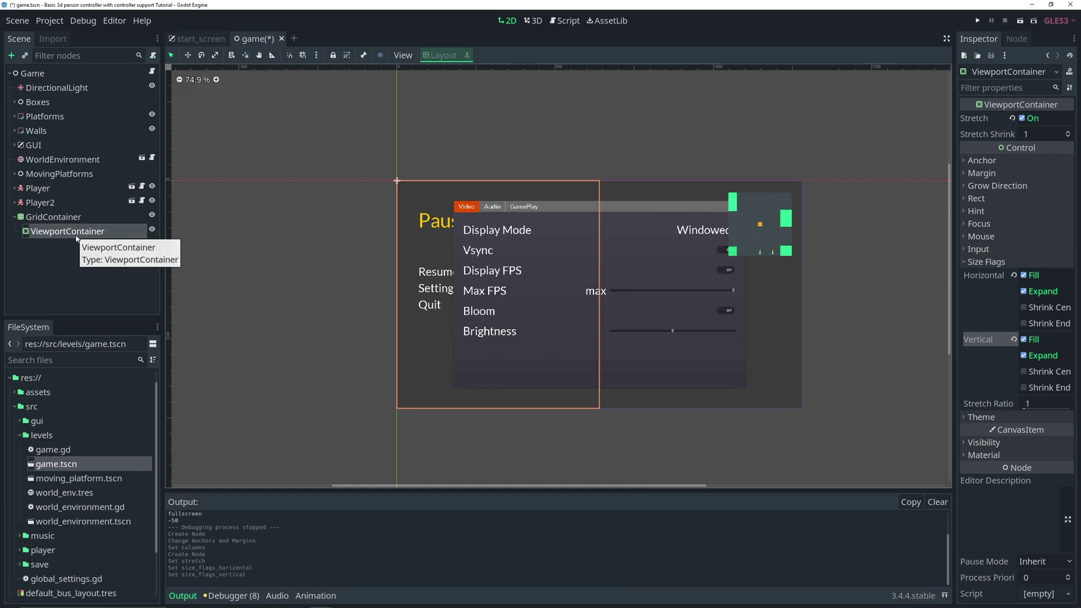
Add a Viewport node as a child of the ViewportContainer.
key("ctrl+a")
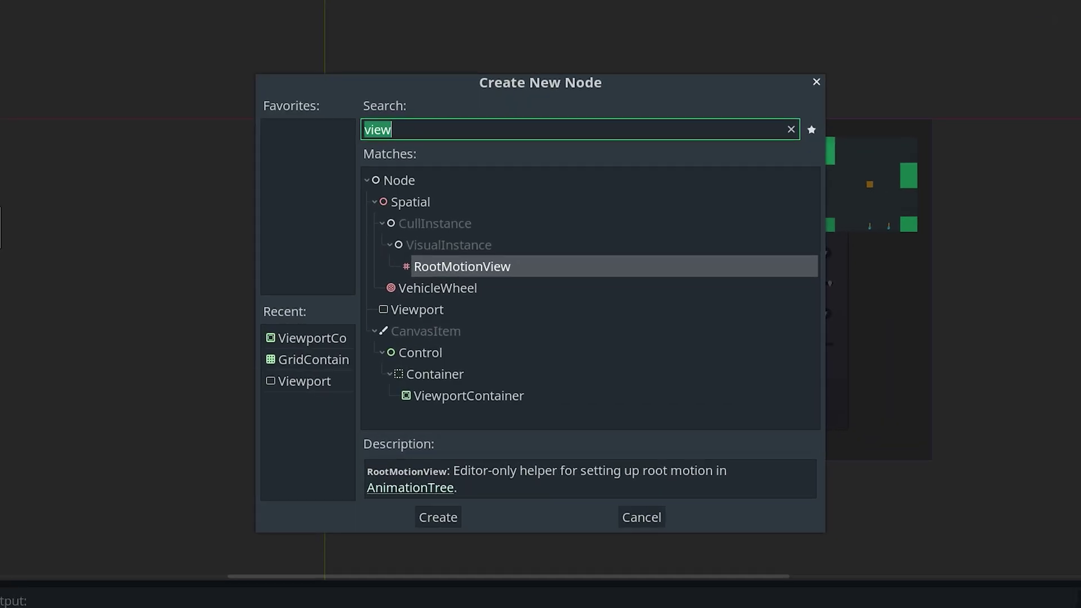
double_click(421, 312)
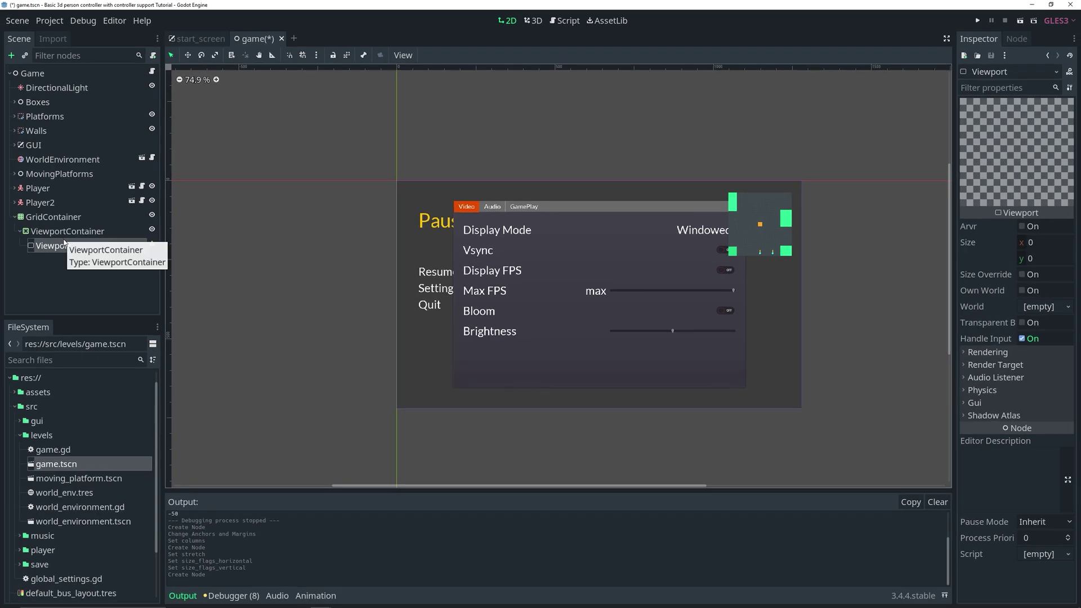
mouse_move(153, 247)
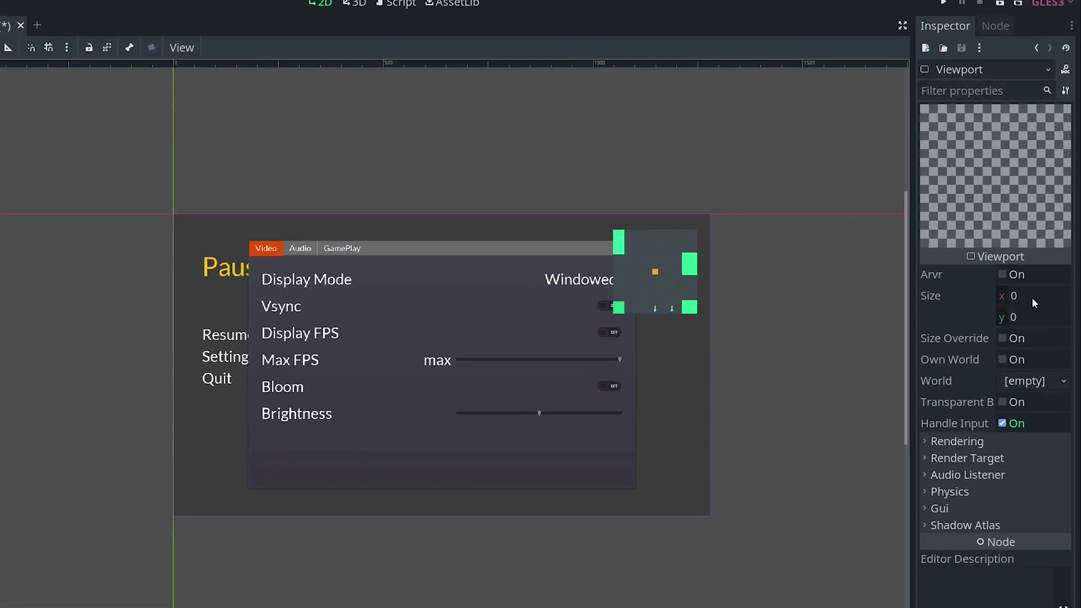
Set the Viewport's size to 1920 in x and 1080 in y.
left_click(1048, 248)
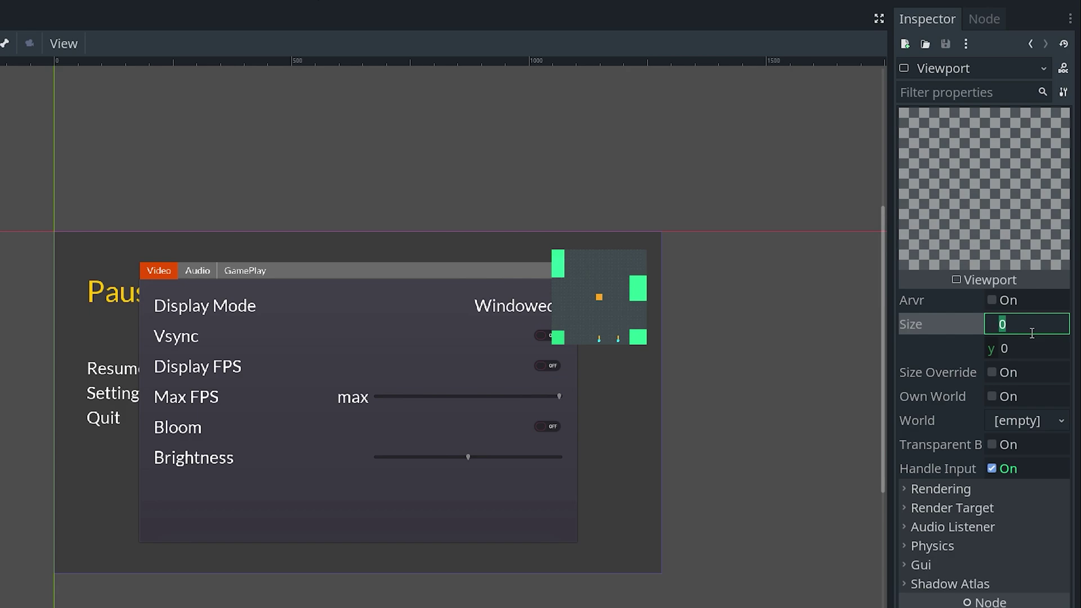
type("1920")
key("Tab")
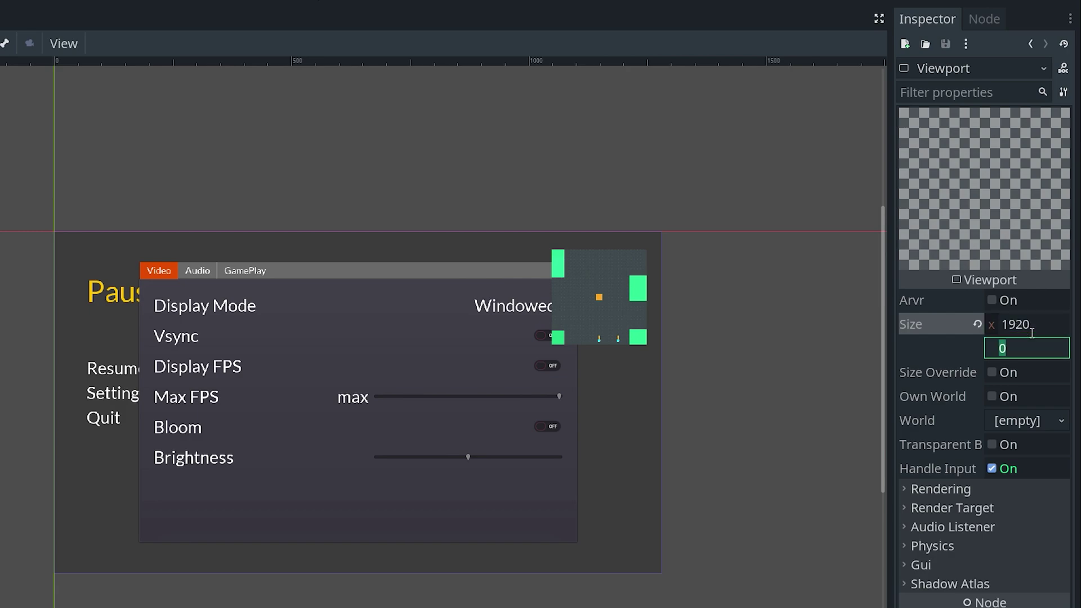
type("1080")
key("Tab")
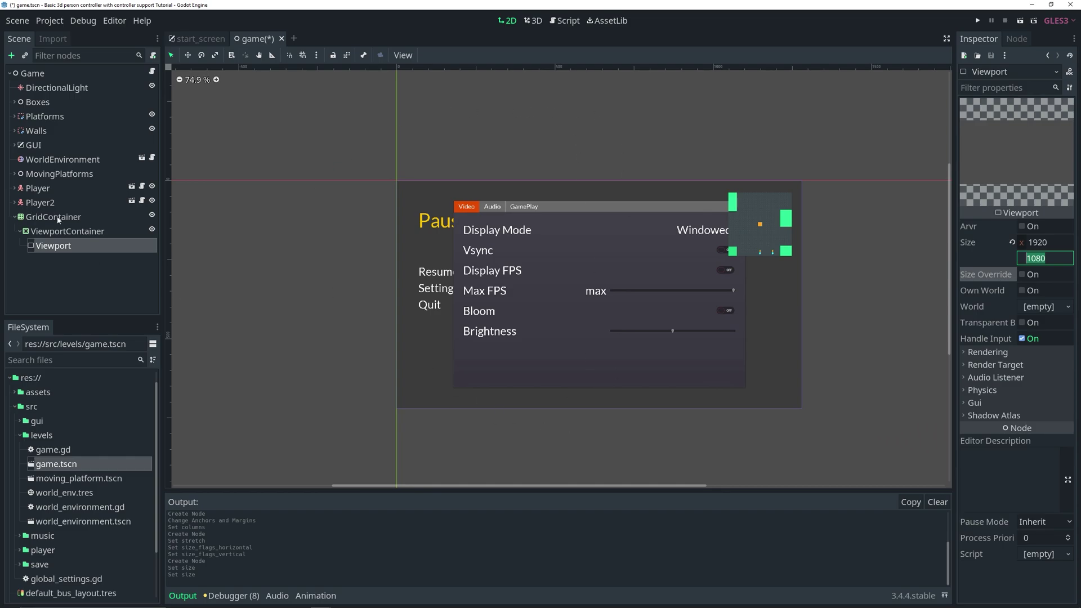
Duplicate the ViewportContainer together with its child Viewport inside the GridContainer.
double_click(85, 218)
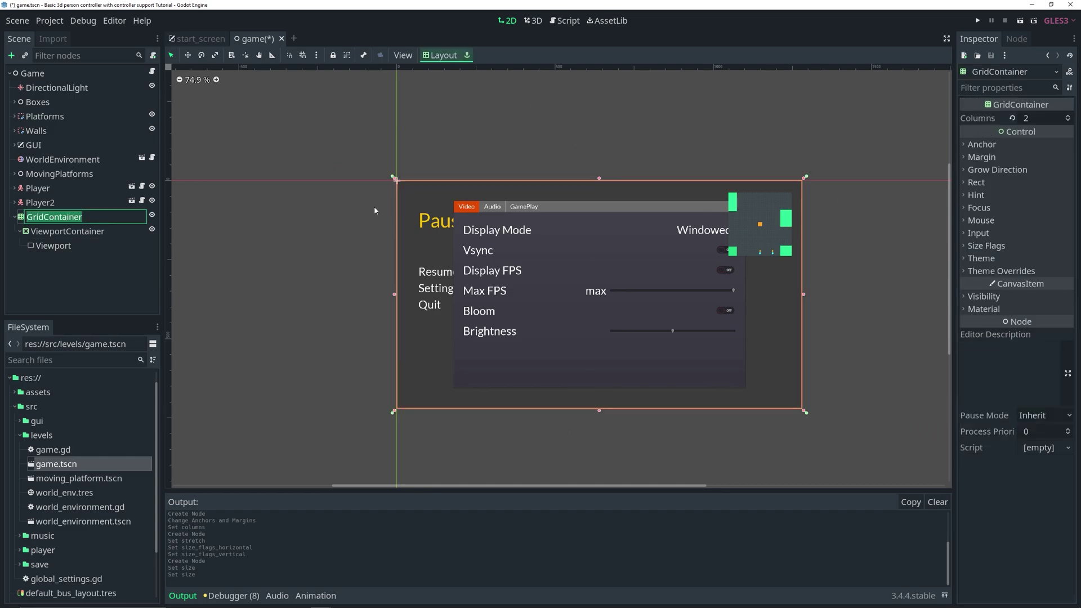
left_click(104, 232)
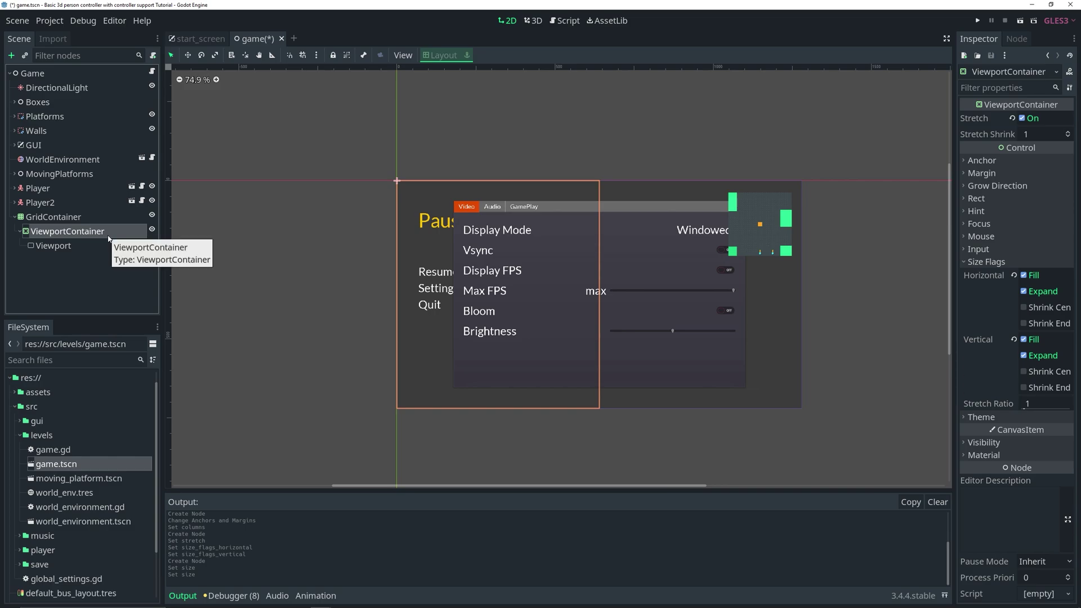
key("ctrl+d")
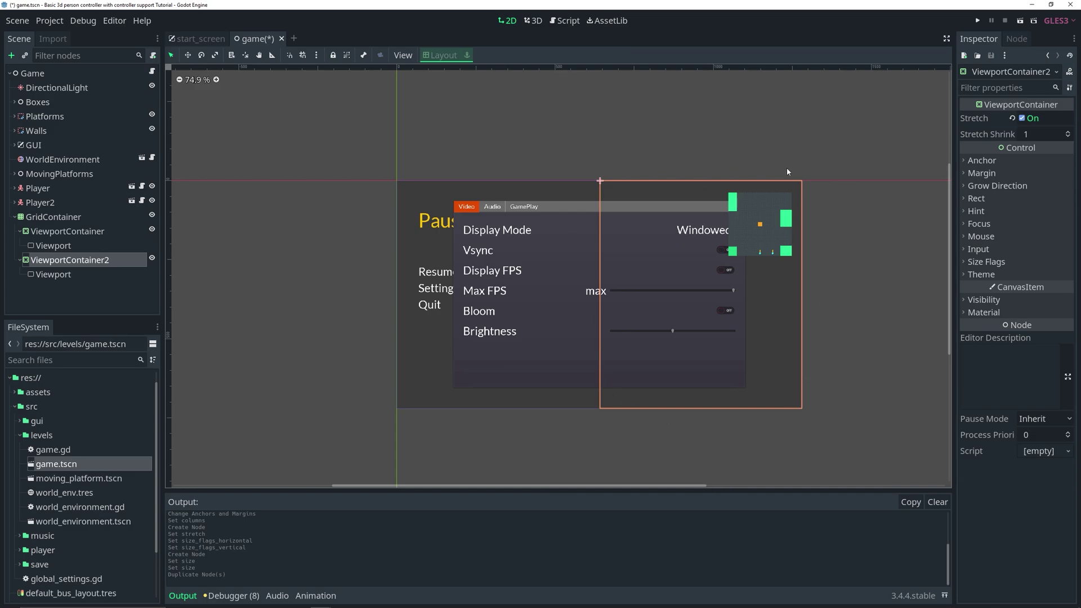
Add a Camera node as a child of the first Viewport and check the split-screen preview in the 2D view.
left_click(77, 230)
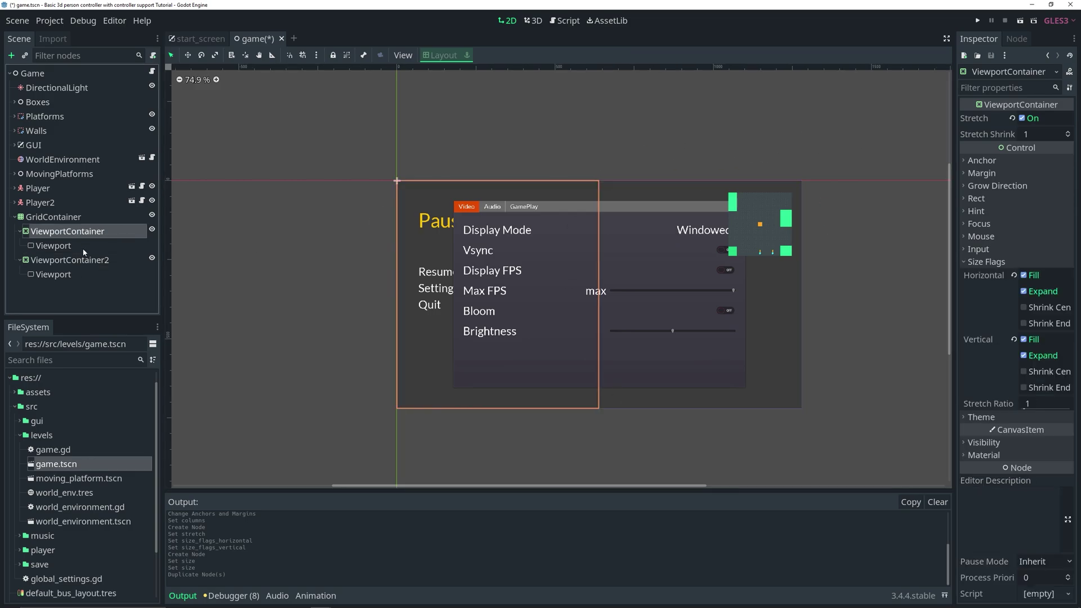
left_click(83, 259)
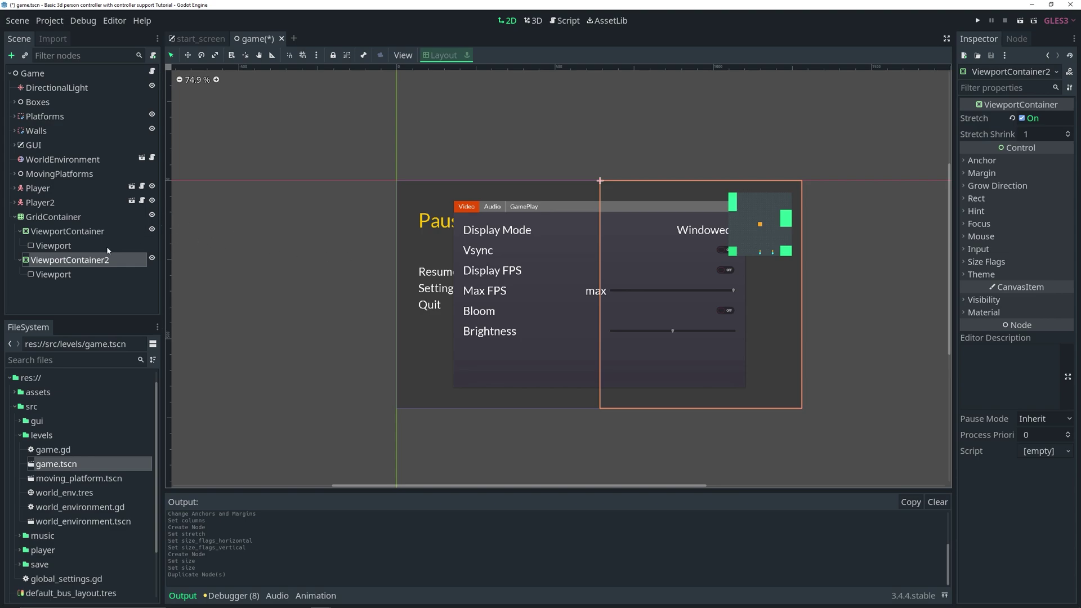
left_click(51, 246)
key("ctrl+a")
type("came")
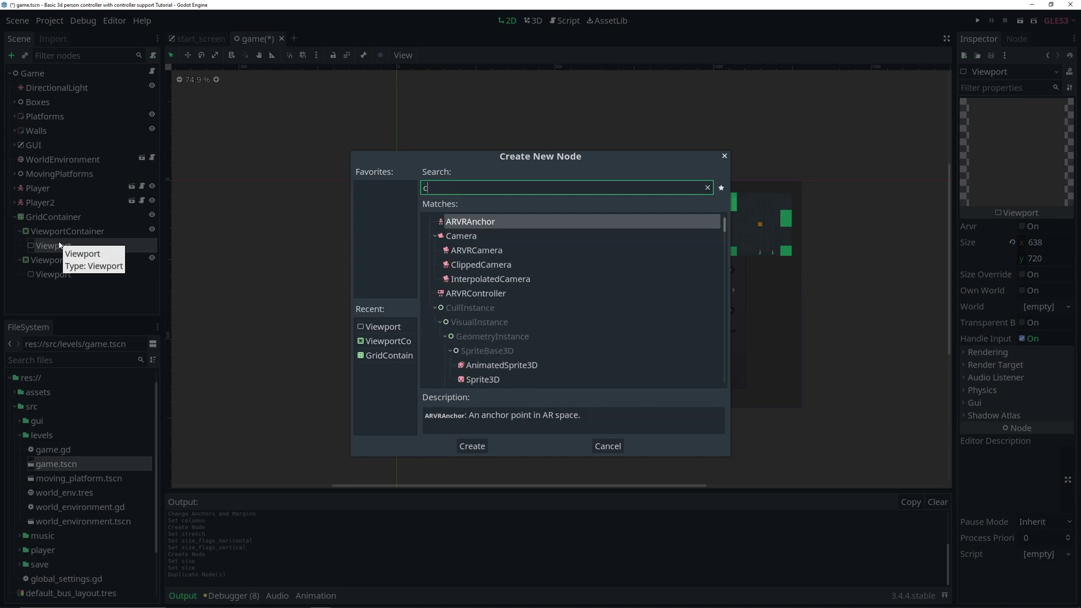
key("Return")
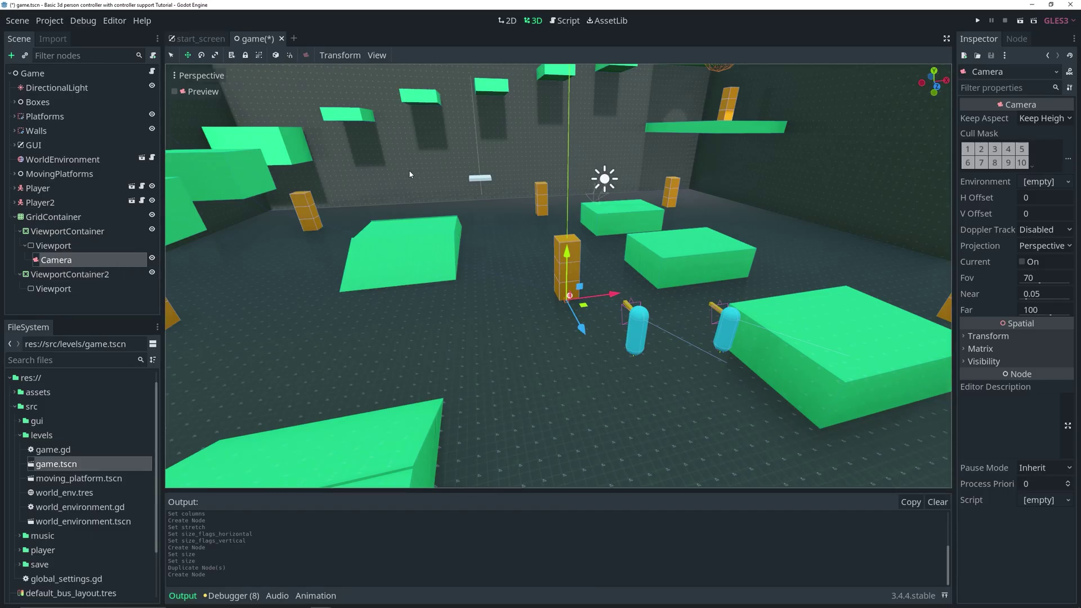
left_click(507, 21)
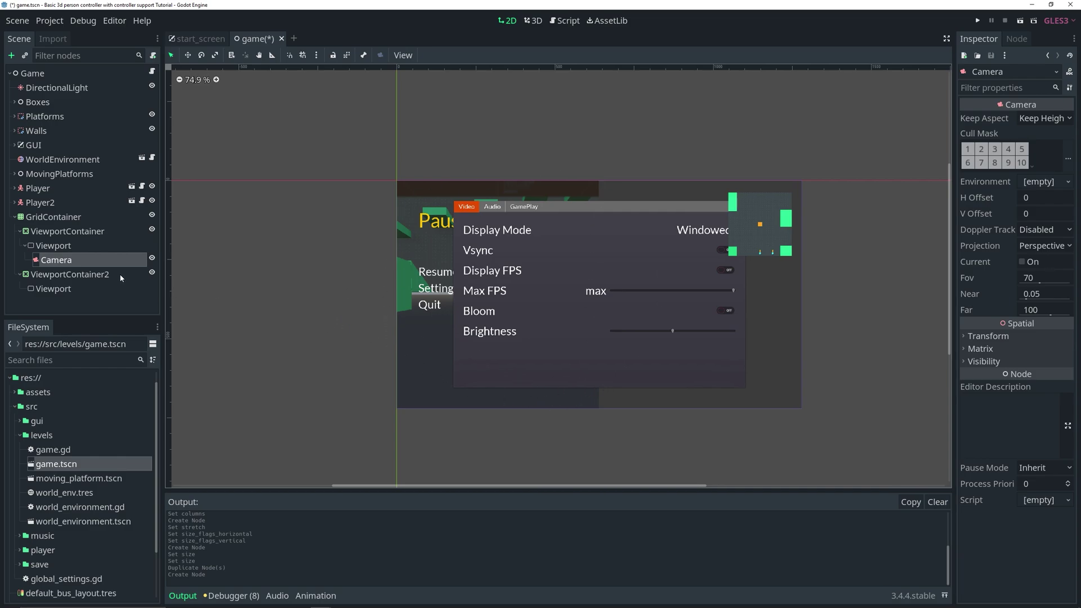
left_click(77, 252)
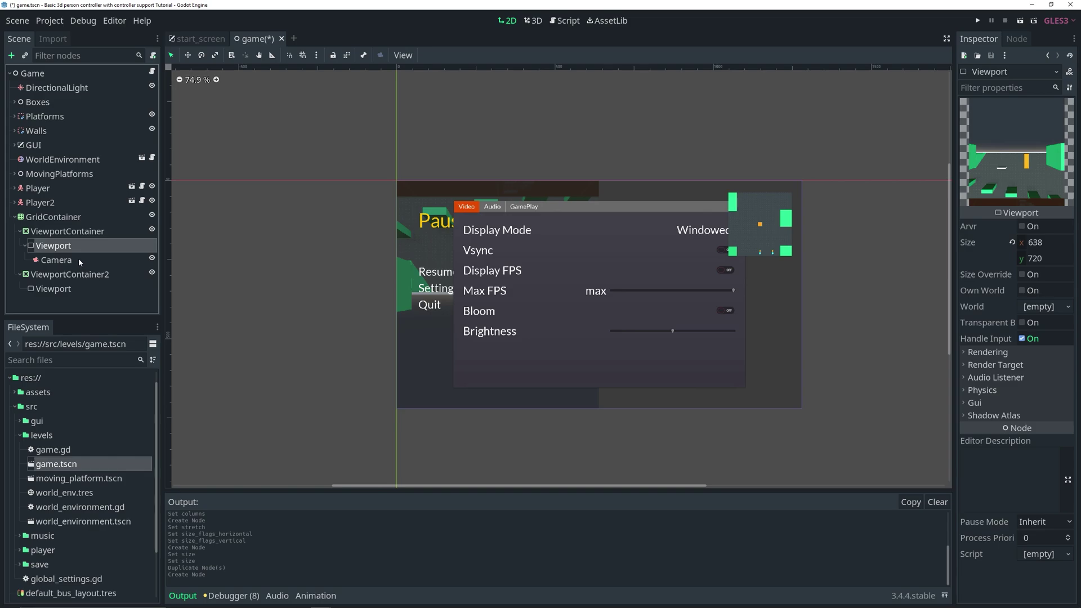
Delete the Camera node from the first Viewport.
left_click(79, 260)
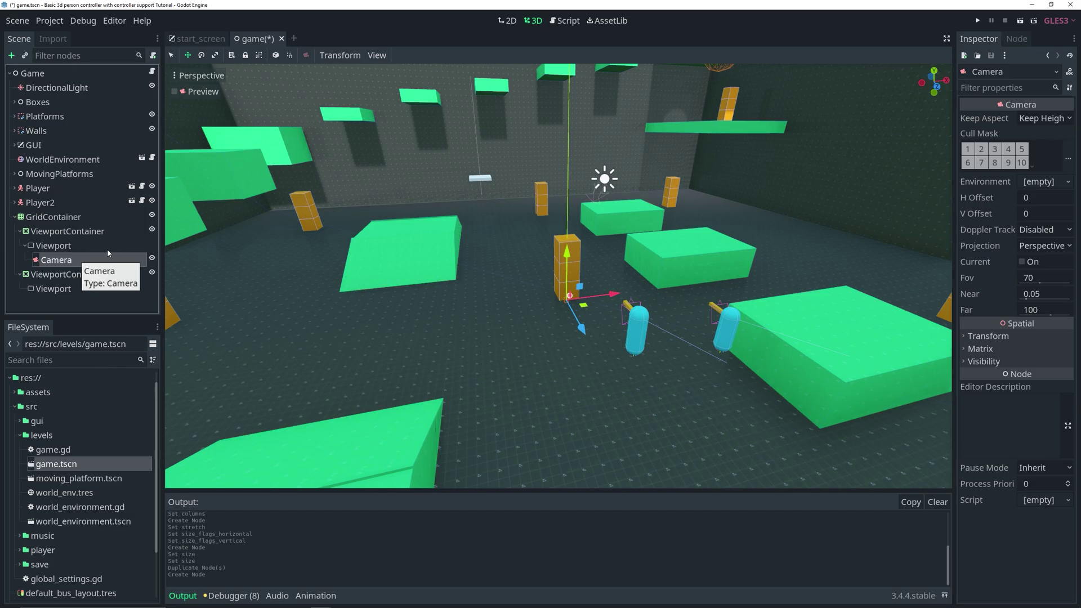
key("Delete")
left_click(521, 318)
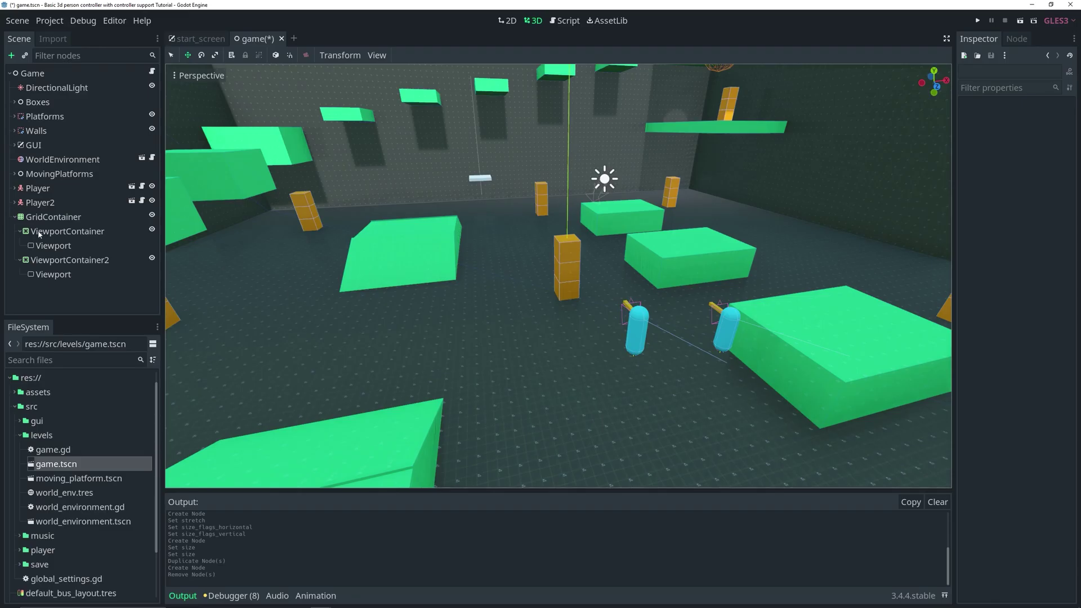
Reparent Player to the Viewport inside ViewportContainer and Player2 to the Viewport inside ViewportContainer2.
left_click(50, 189)
left_click_drag(92, 196, 69, 251)
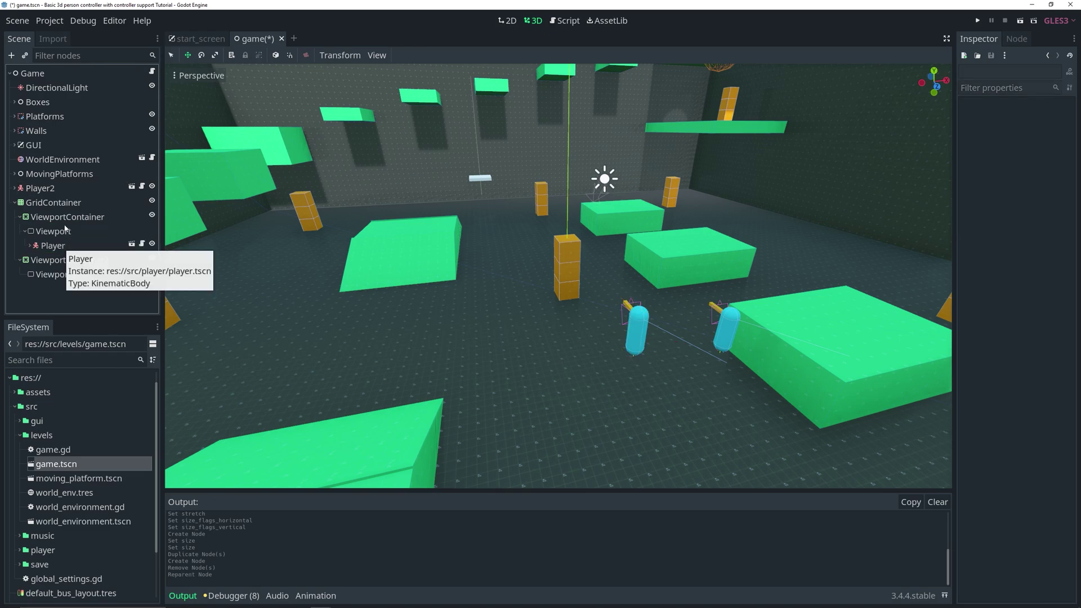
left_click(44, 191)
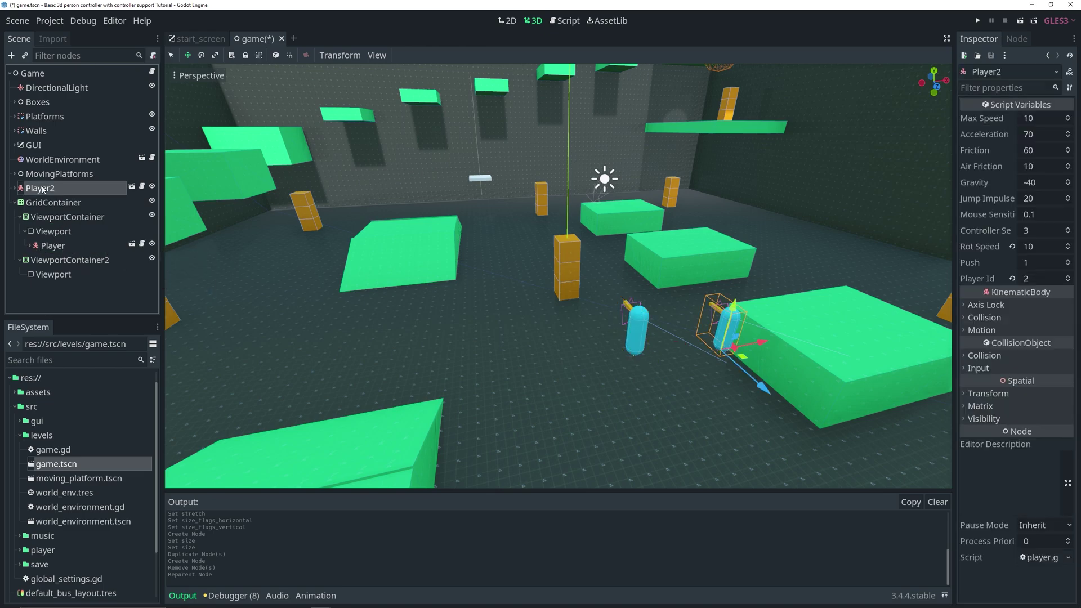
left_click_drag(127, 195, 73, 278)
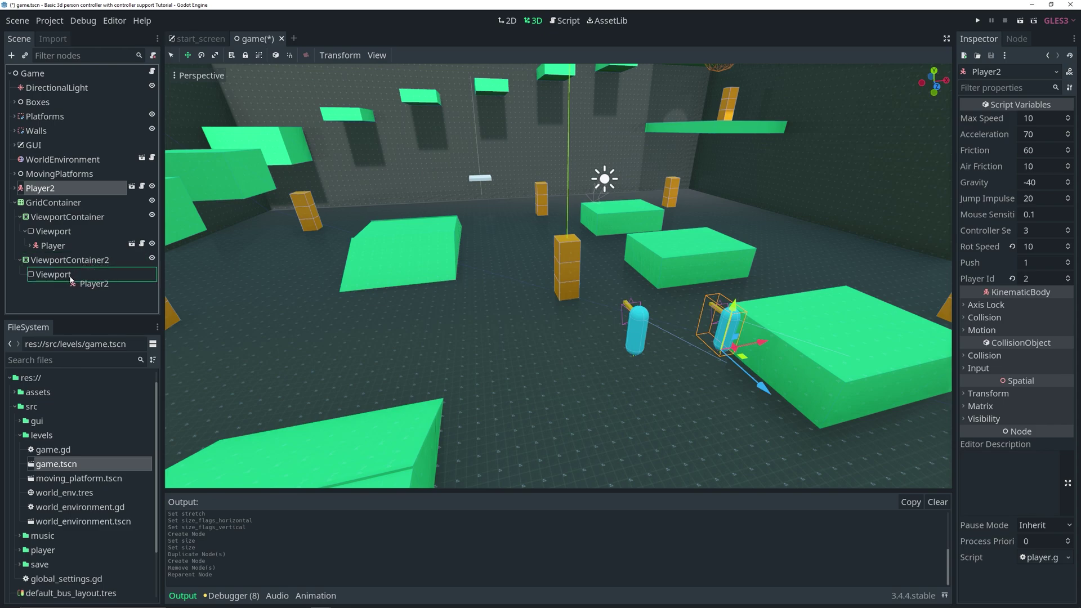
left_click_drag(70, 280, 71, 277)
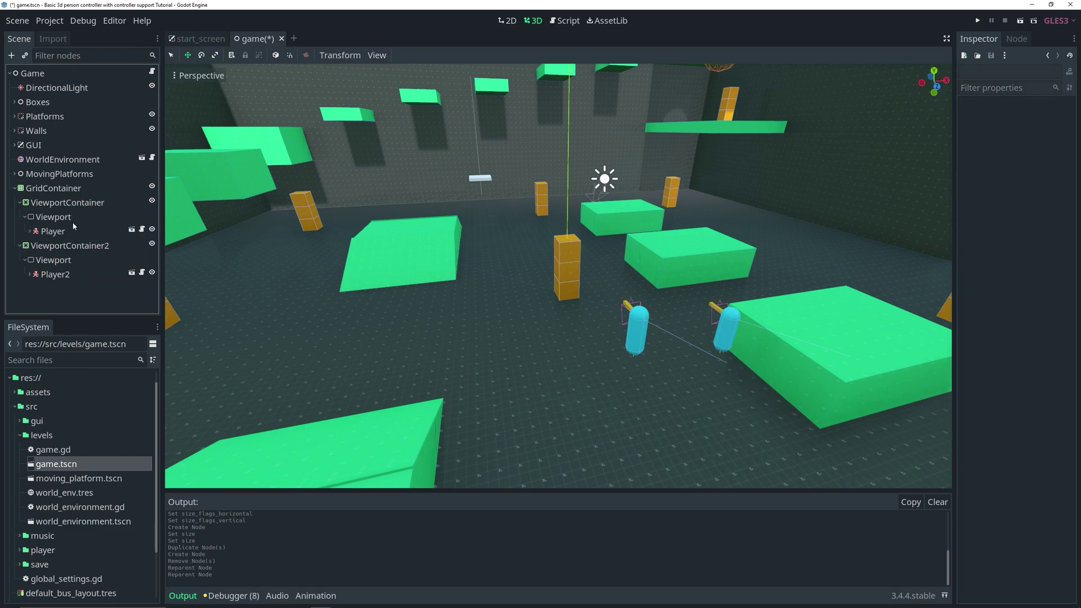
Run the project, maximize the game window and start the game from its title menu.
middle_click_drag(575, 234, 672, 188)
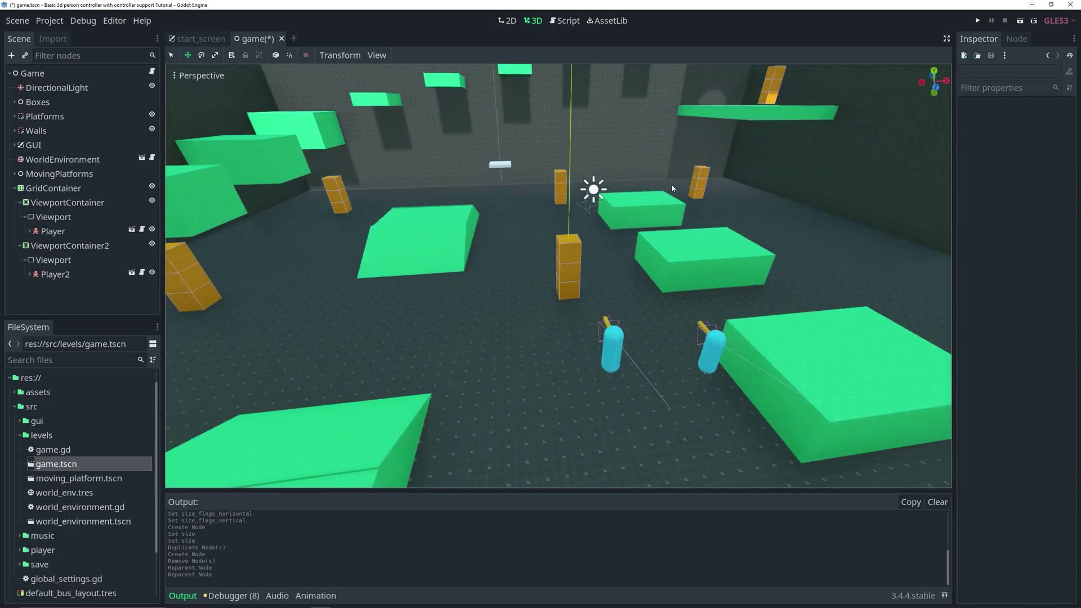
left_click(978, 21)
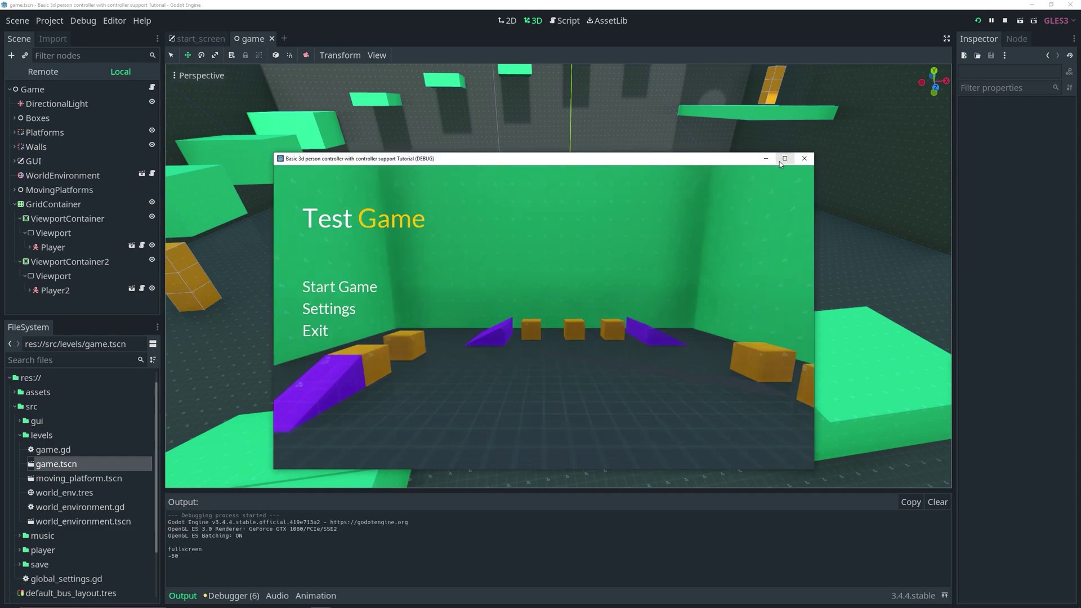
left_click(779, 161)
left_click(137, 246)
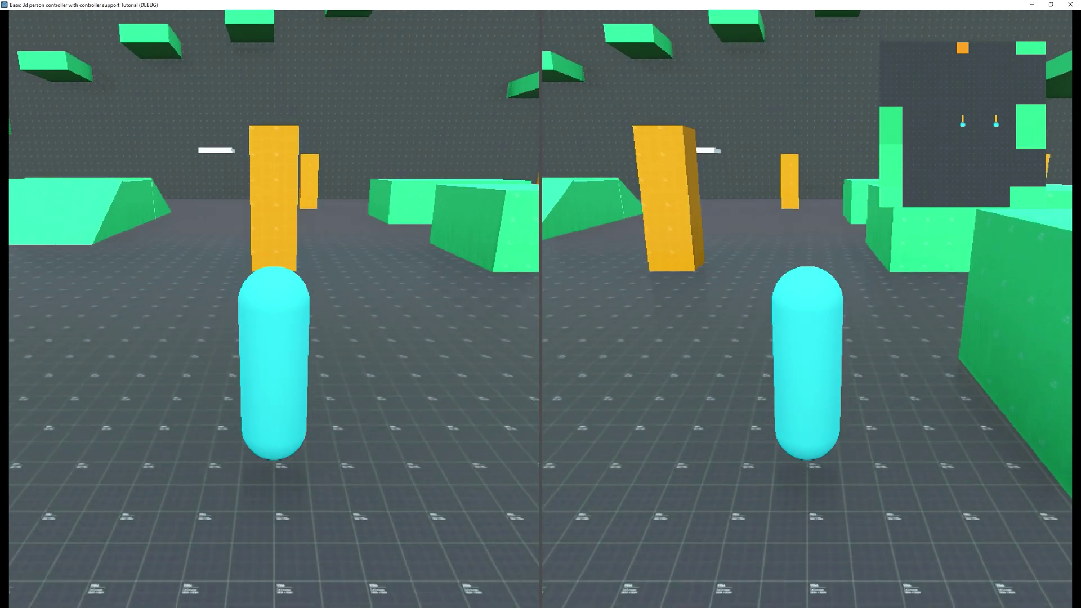
Test the first player's movement, jumping and camera in its half of the split screen.
key("a")
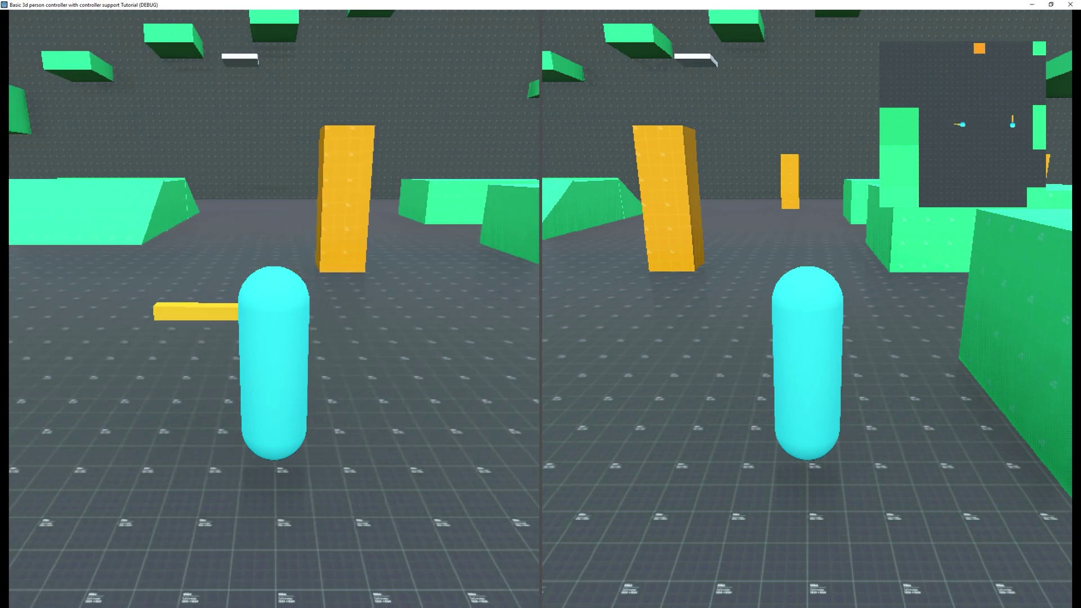
key("s")
key("d")
key("w")
key("space")
key("a")
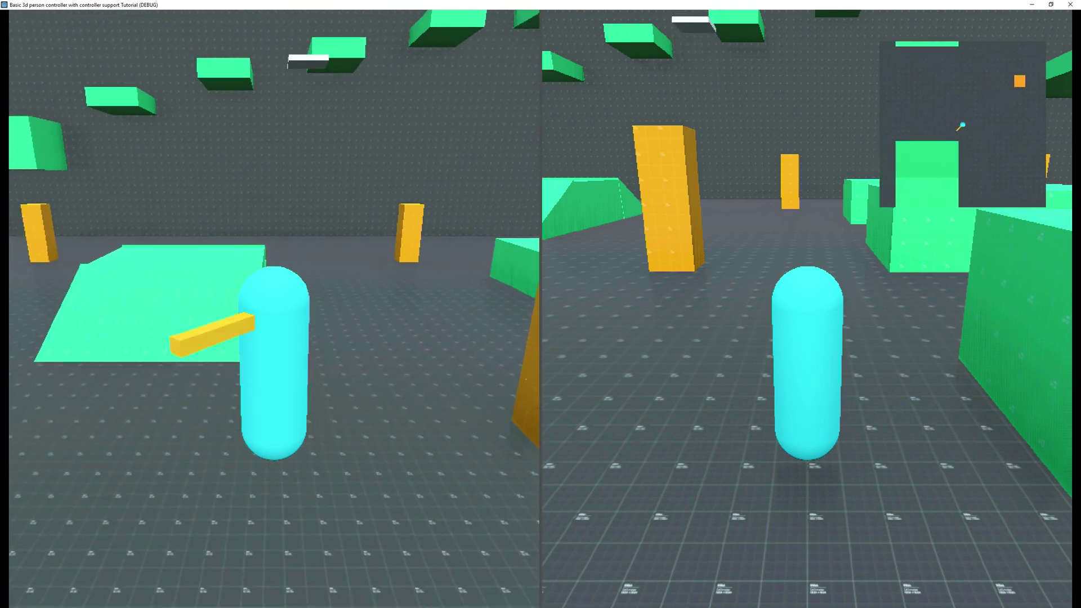
key("d")
key("w")
key("a")
key("w")
key("d")
key("s")
key("a")
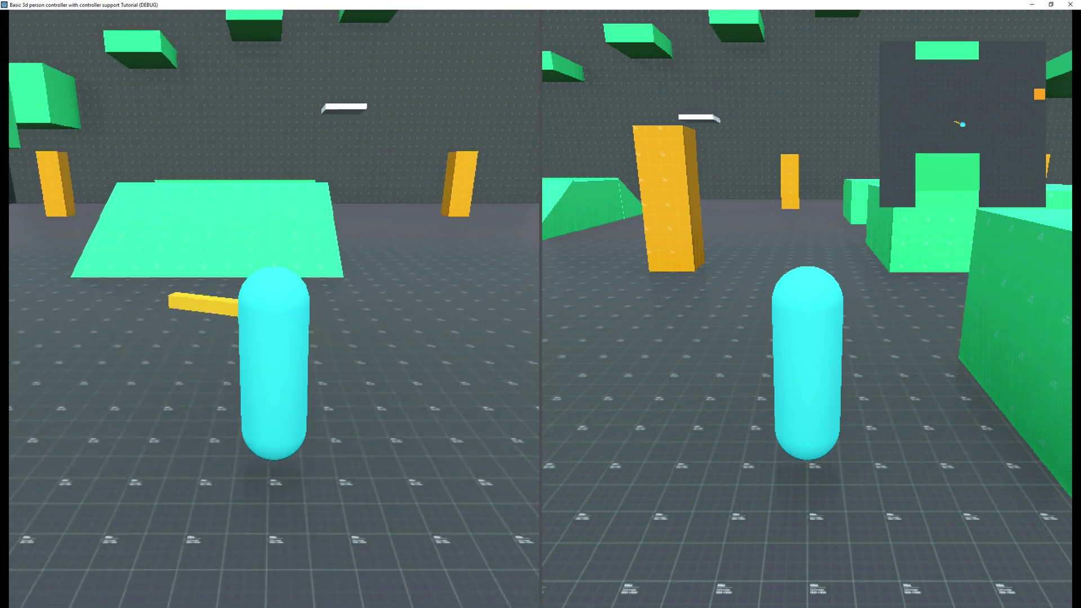
key("w")
key("d")
key("s")
key("a")
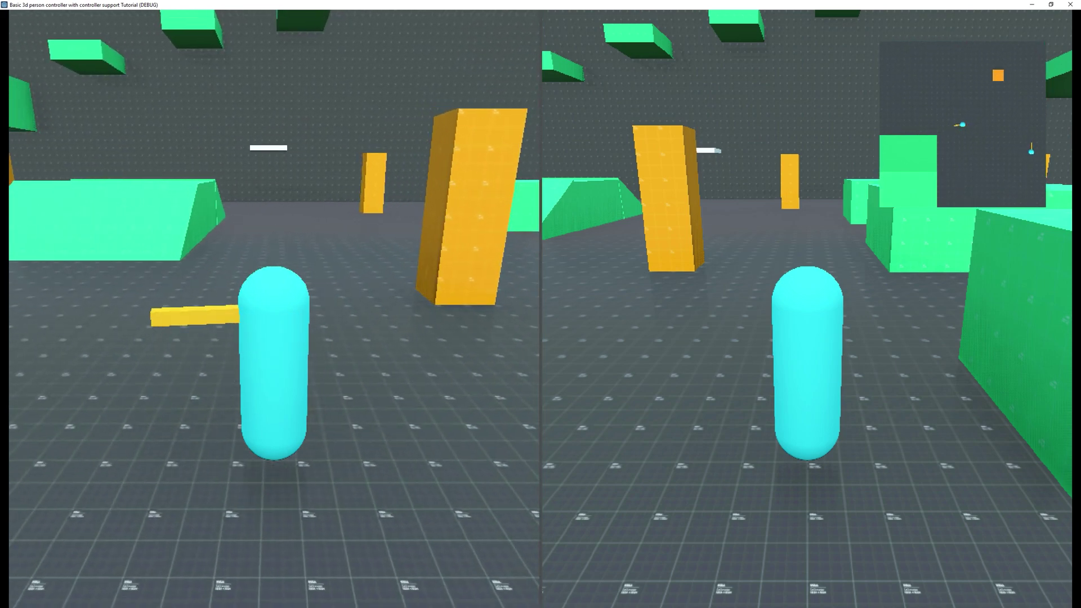
key("s")
key("d")
key("w")
key("a")
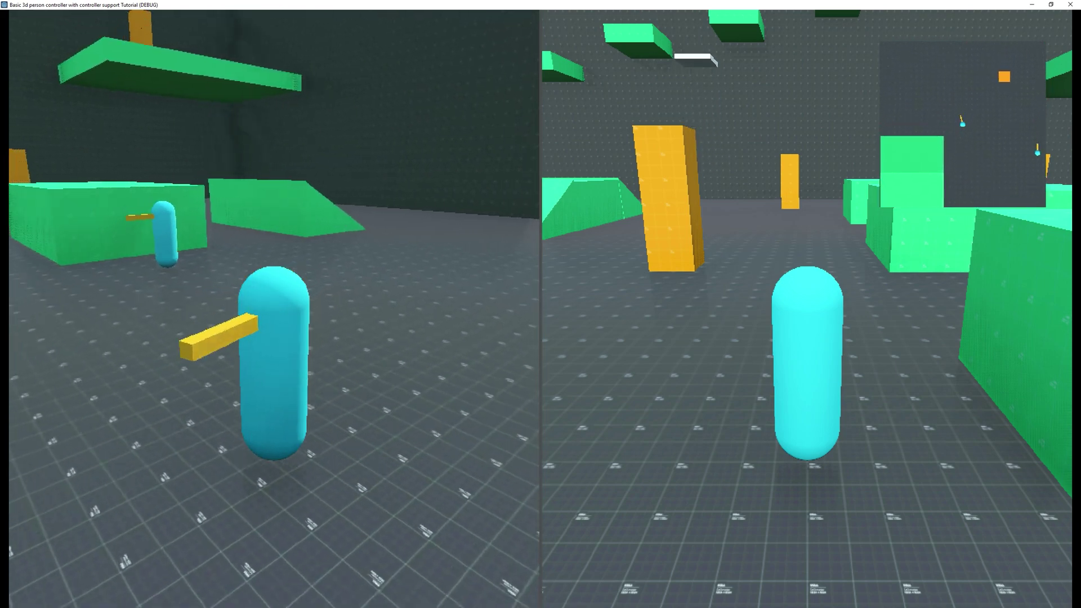
key("a")
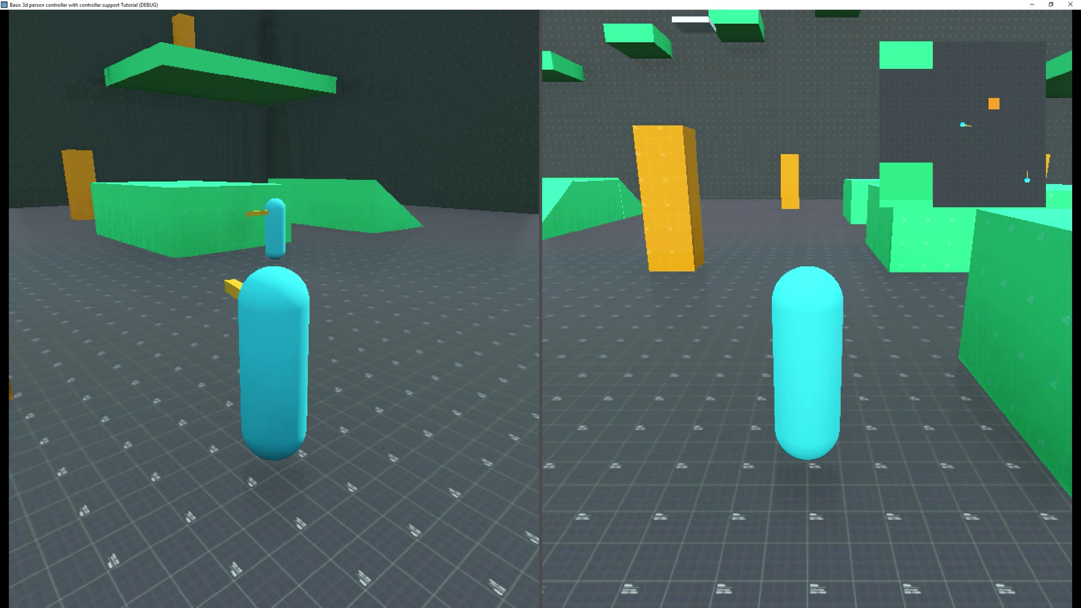
Test the second player's movement and camera in its half, jumping onto platforms and pushing the boxes.
key("a")
key("a")
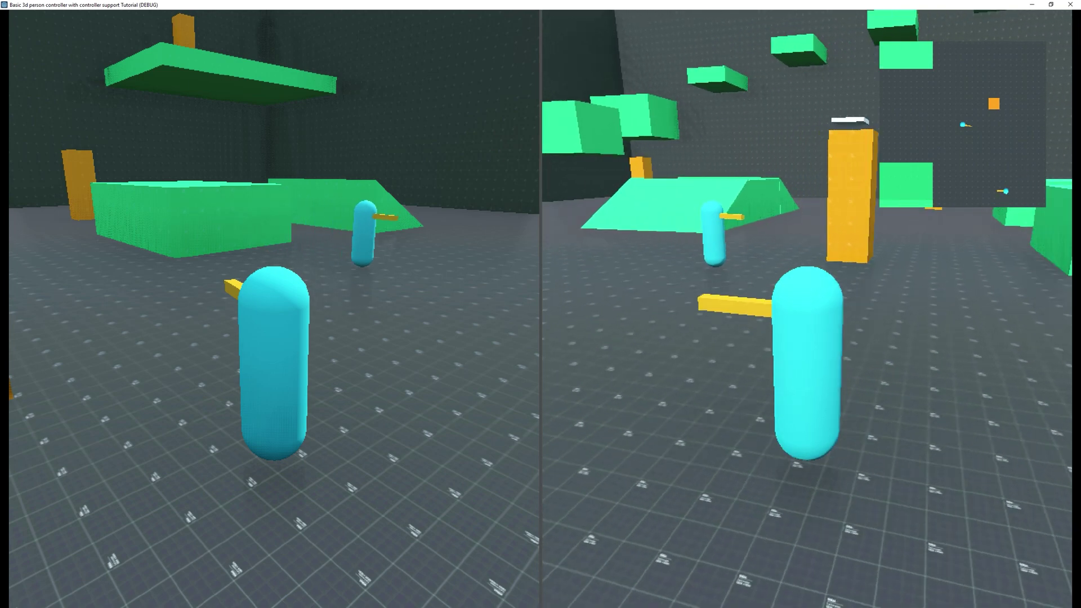
key("d")
key("w")
key("d")
key("space")
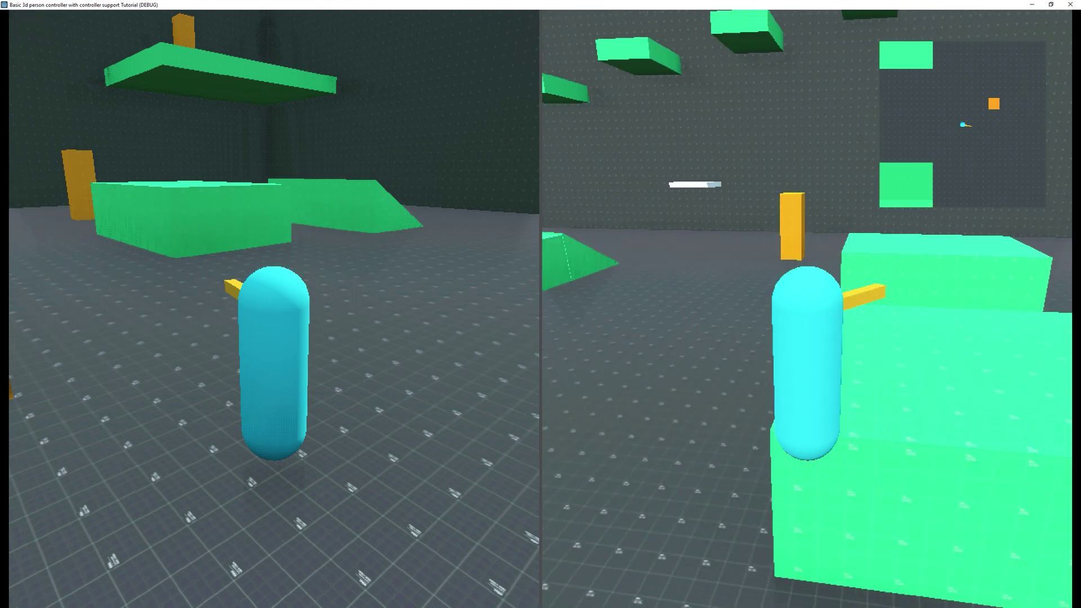
key("w")
key("d")
key("w")
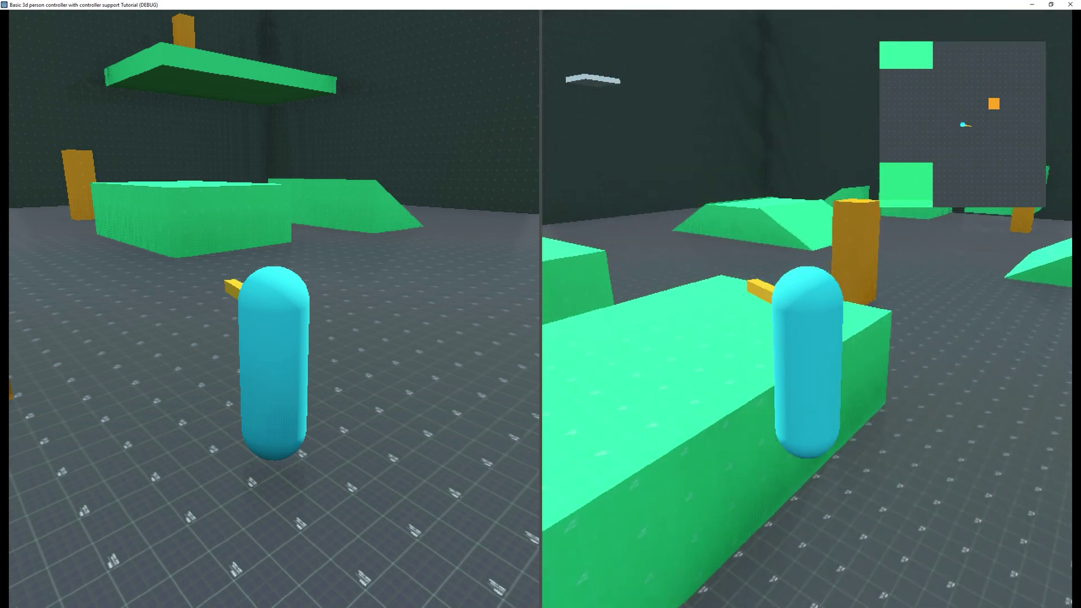
key("space")
key("a")
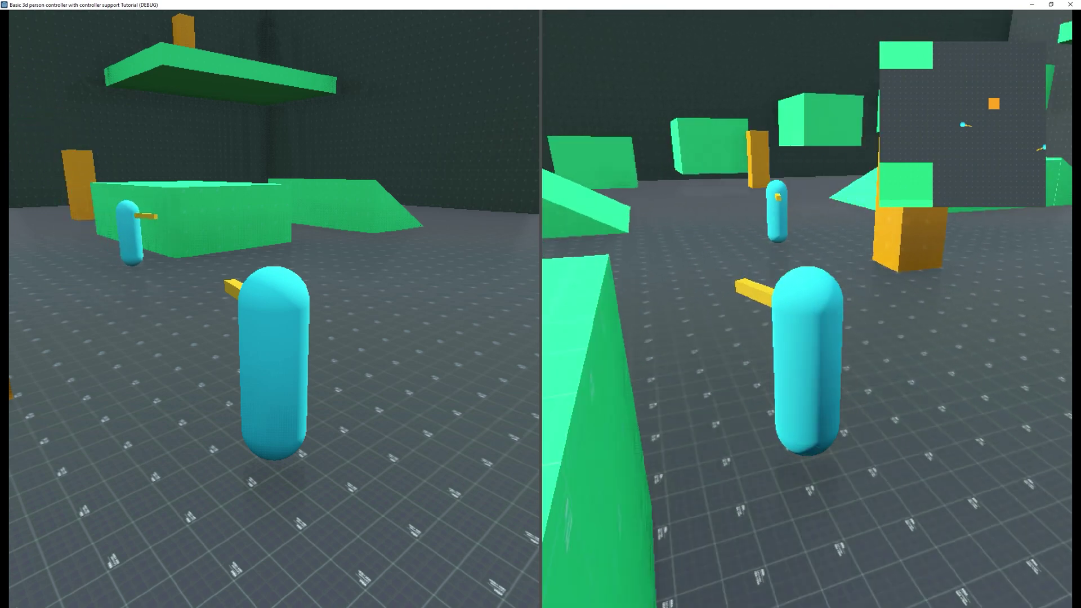
key("d")
key("d")
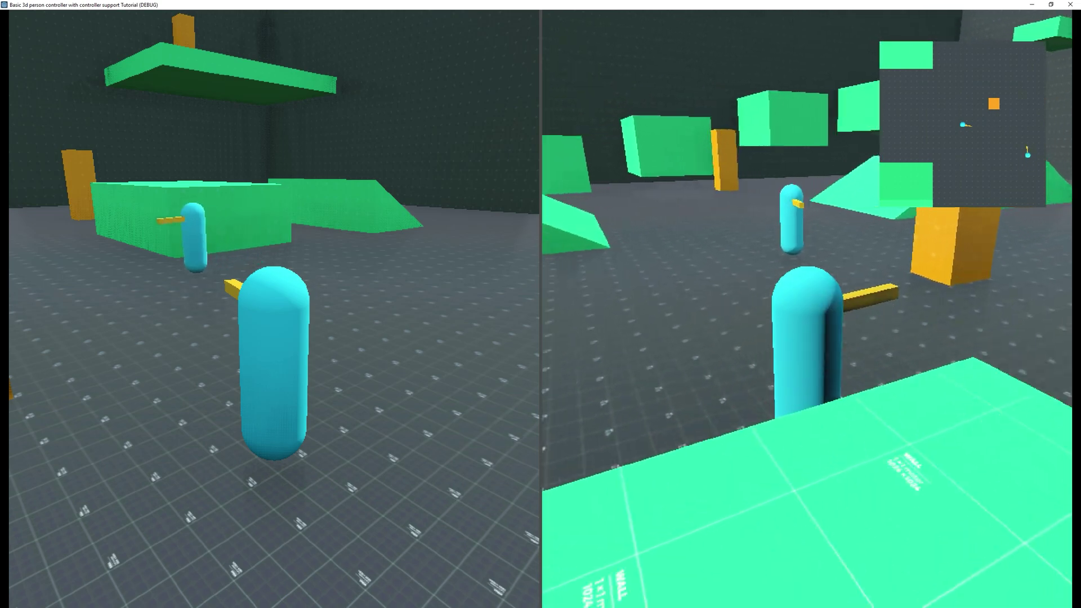
key("space")
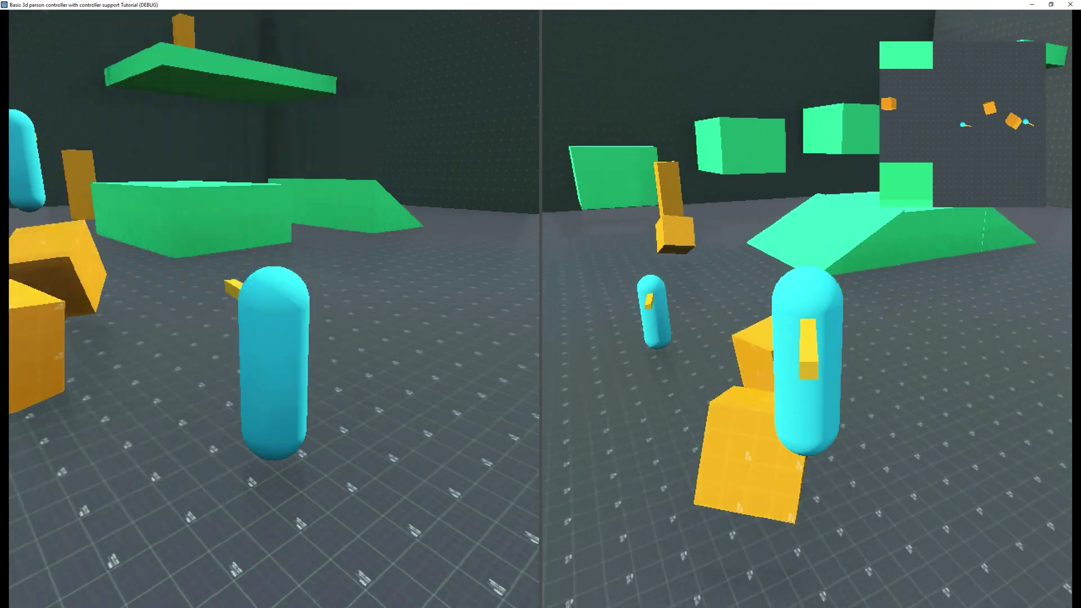
key("Left")
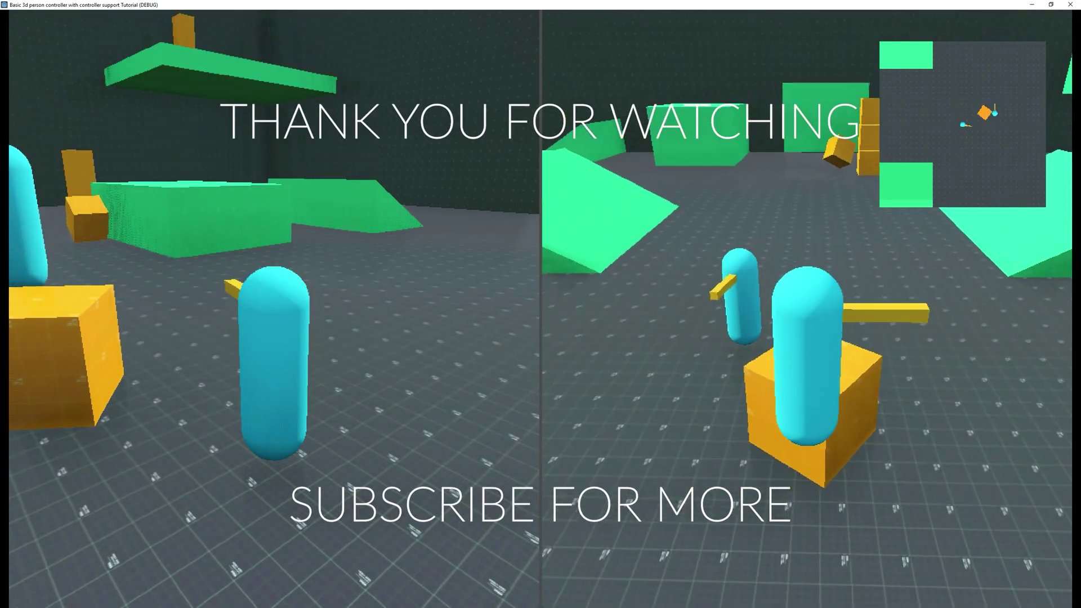
key("Left")
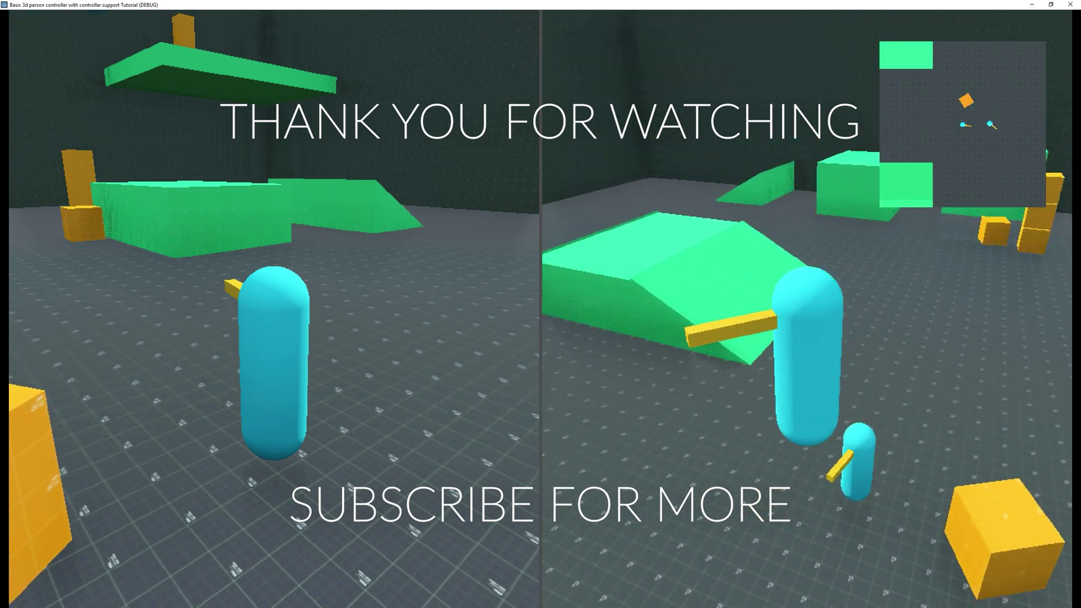
key("Left")
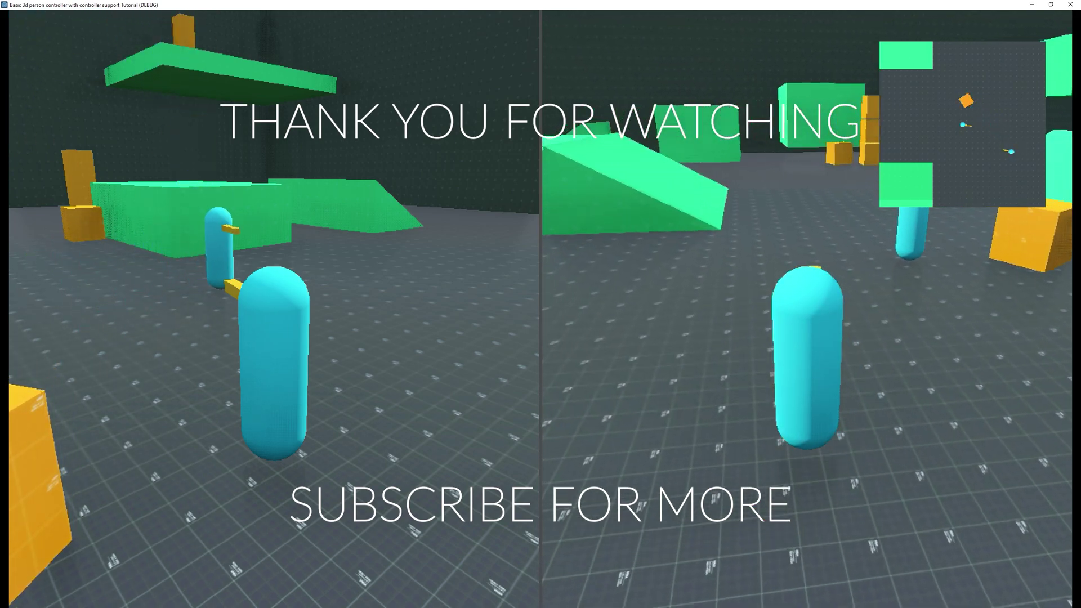
key("Right")
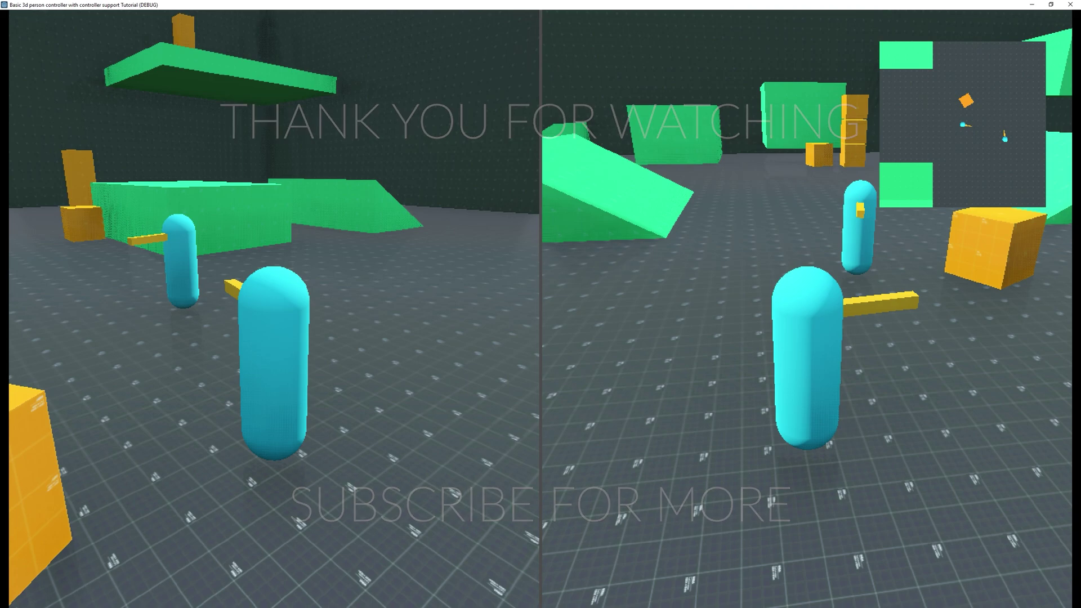